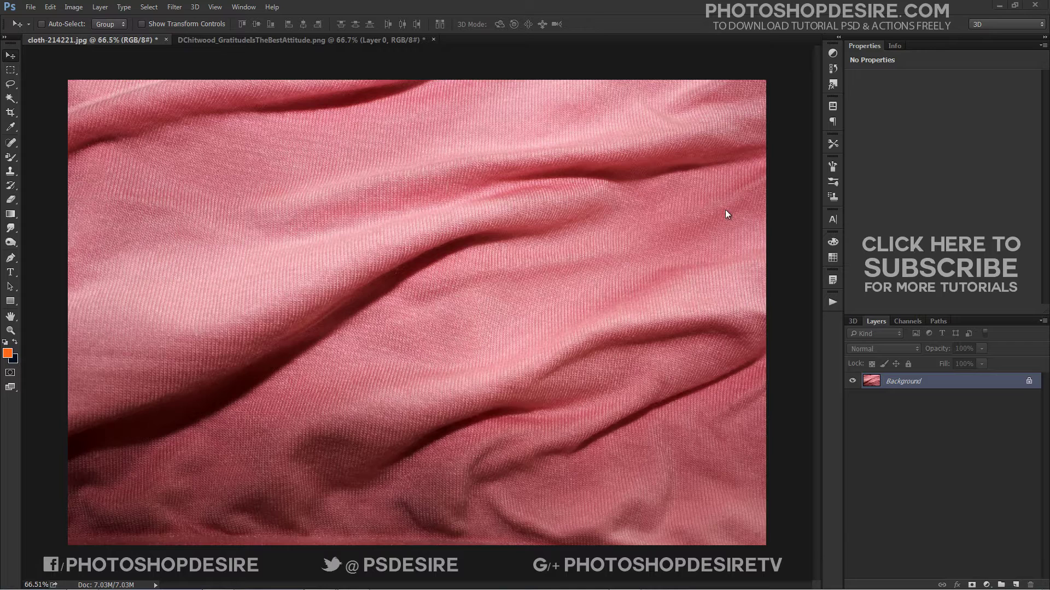
Return to the cloth photo and desaturate it to greyscale.
click(322, 39)
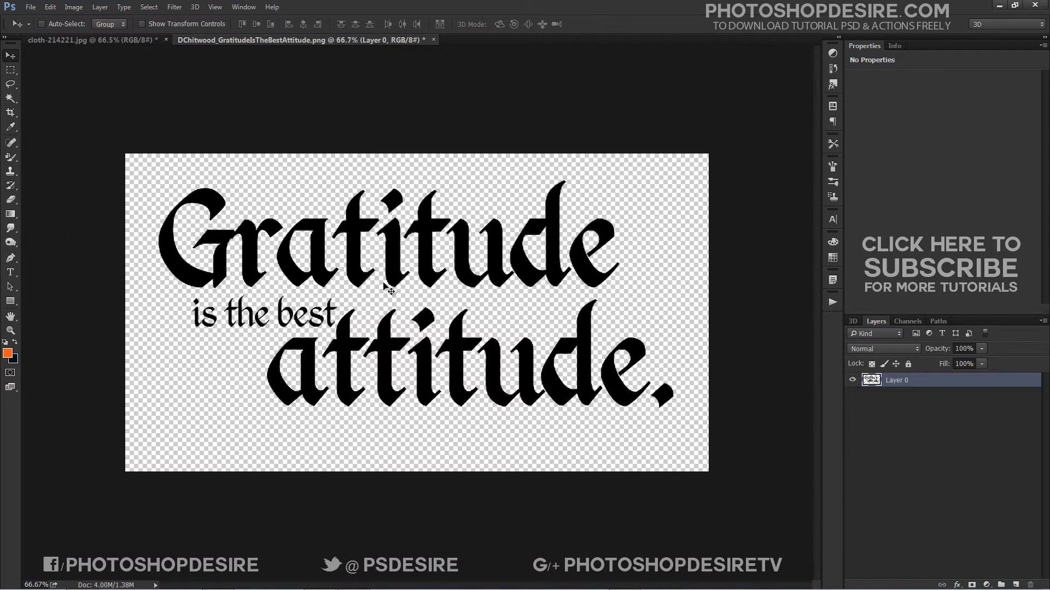
click(88, 42)
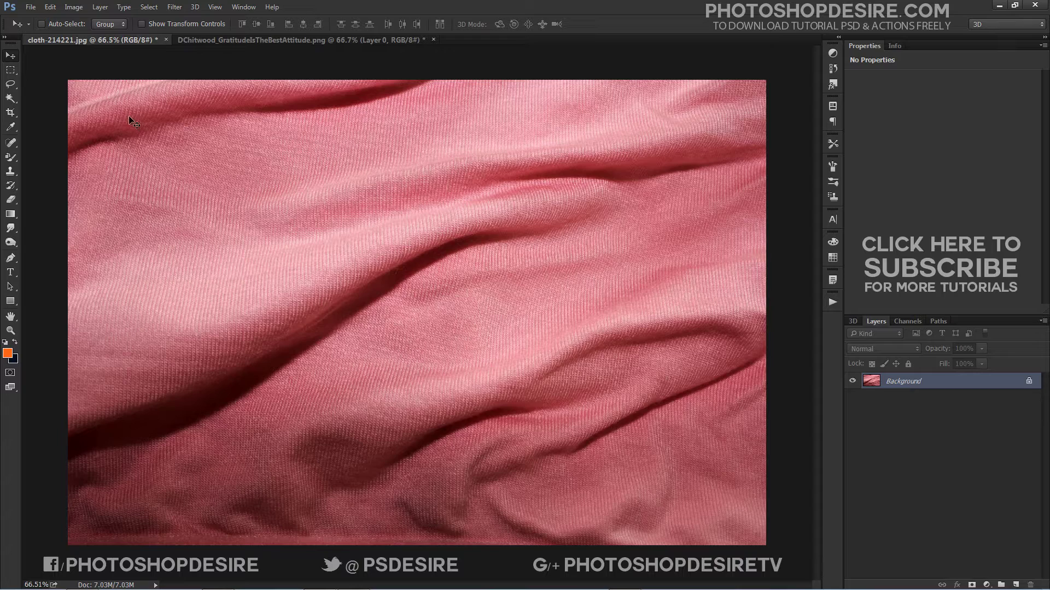
click(75, 7)
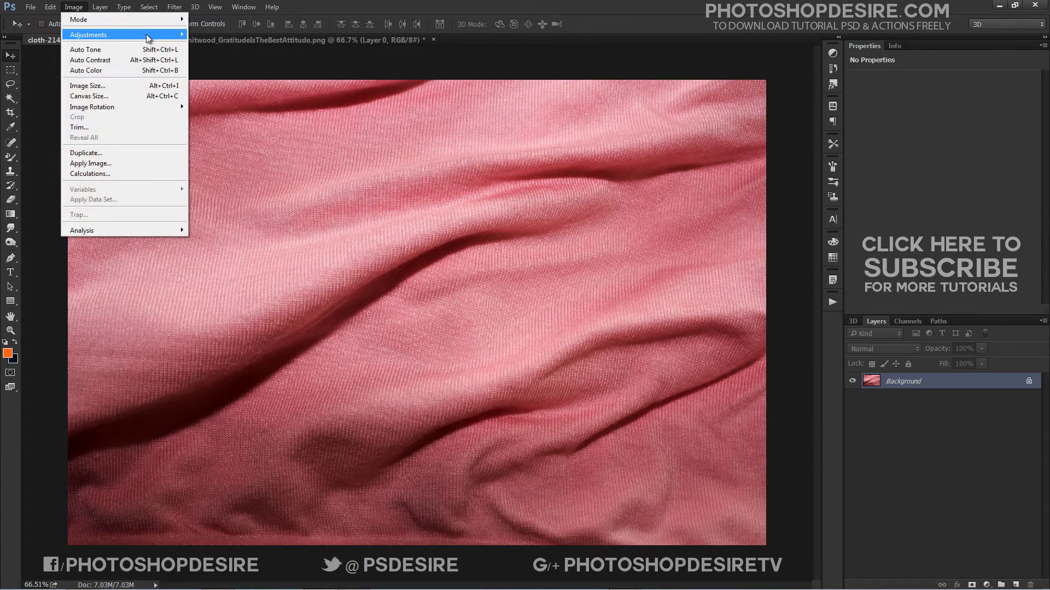
mouse_move(147, 35)
click(290, 241)
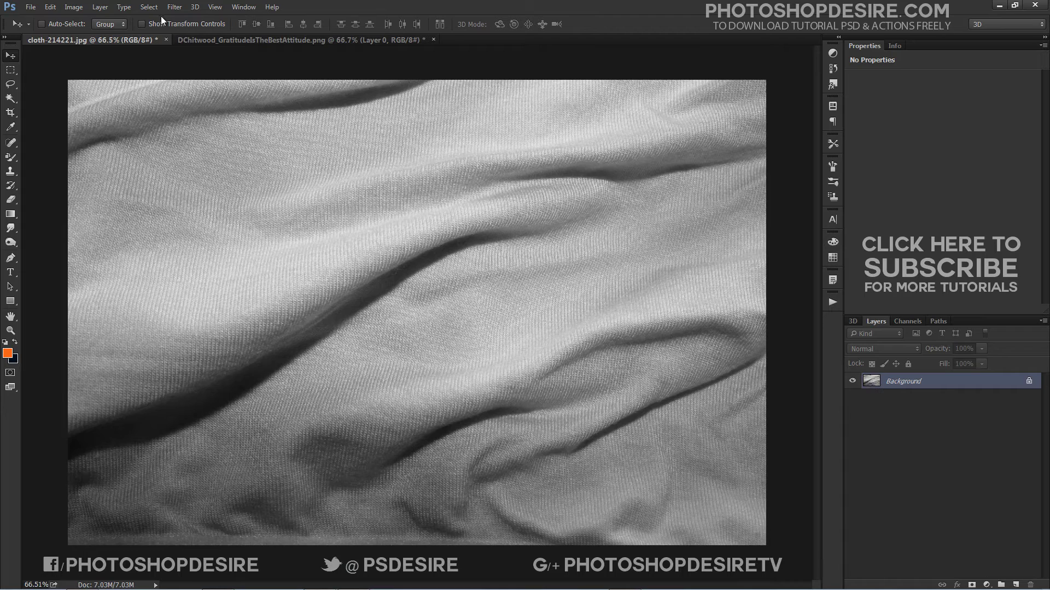
Soften the cloth with a Gaussian Blur of radius 3.3 pixels.
click(172, 7)
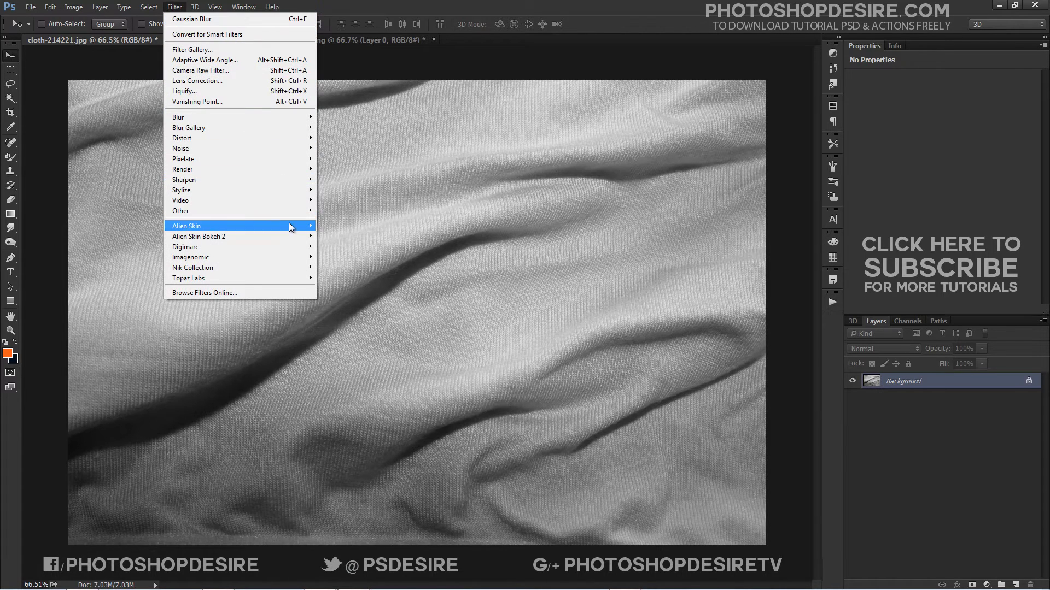
mouse_move(284, 121)
click(373, 158)
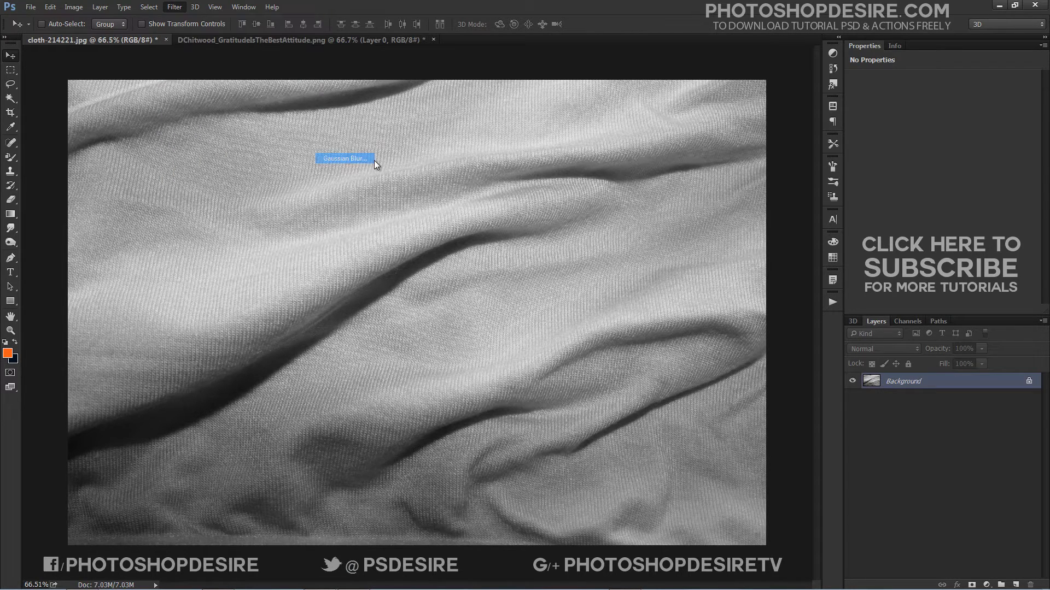
click(315, 245)
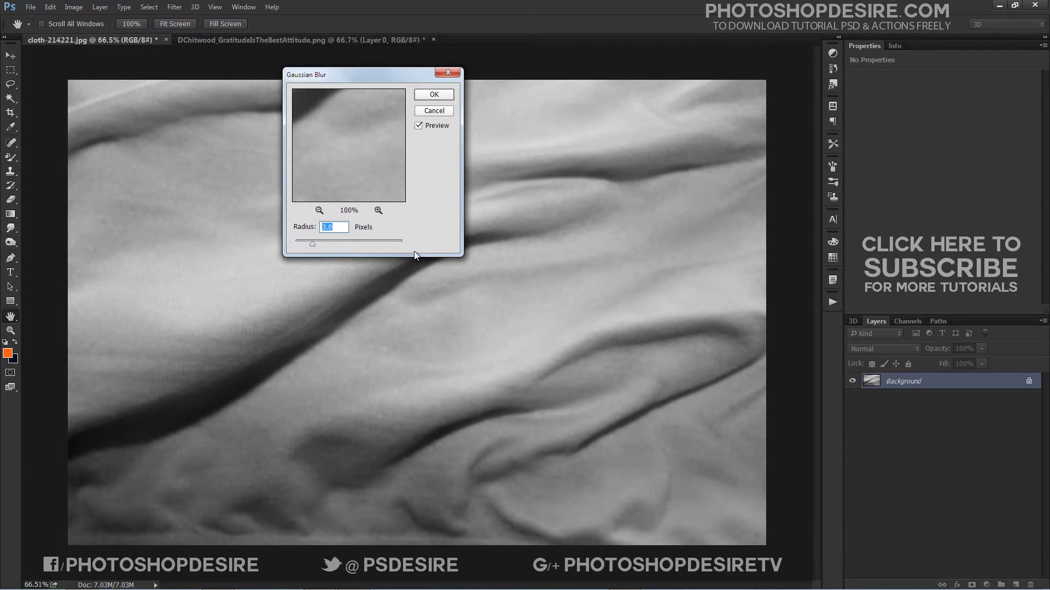
click(434, 95)
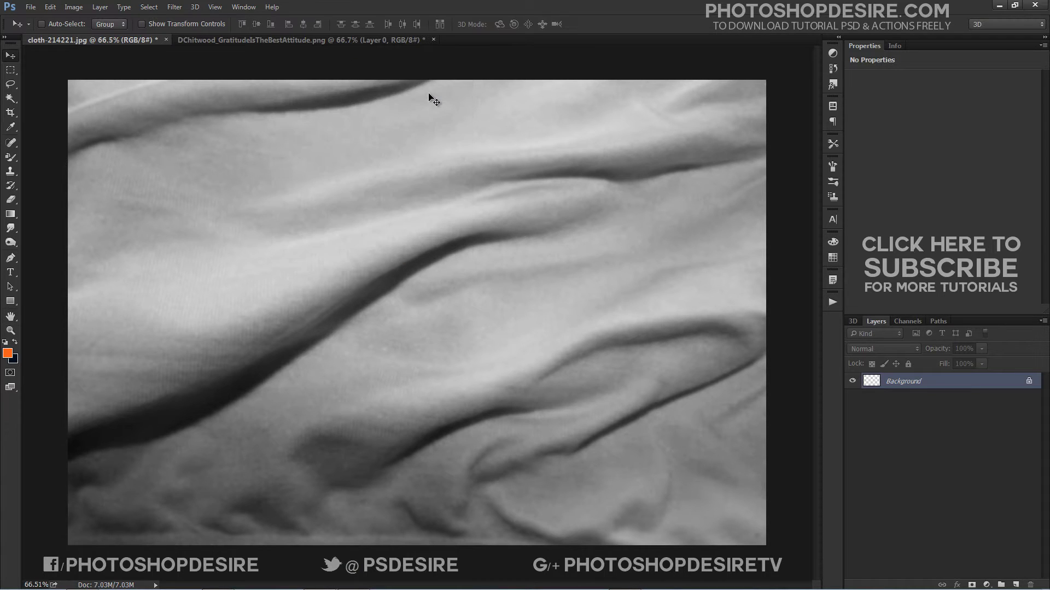
Save As 'DISPLACE MAP' with the Photoshop (*.PSD) format.
click(30, 7)
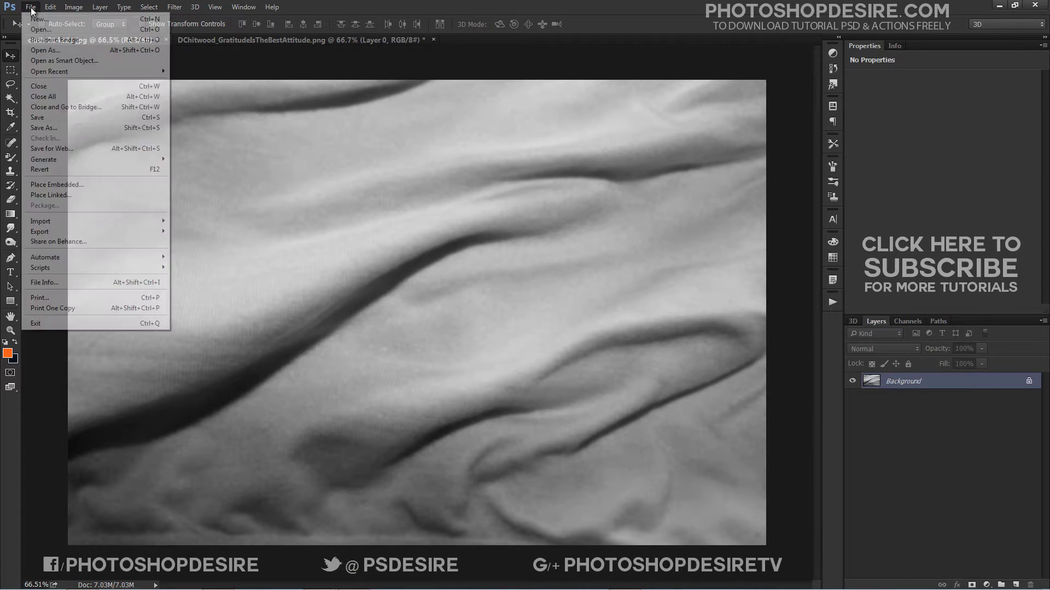
click(79, 128)
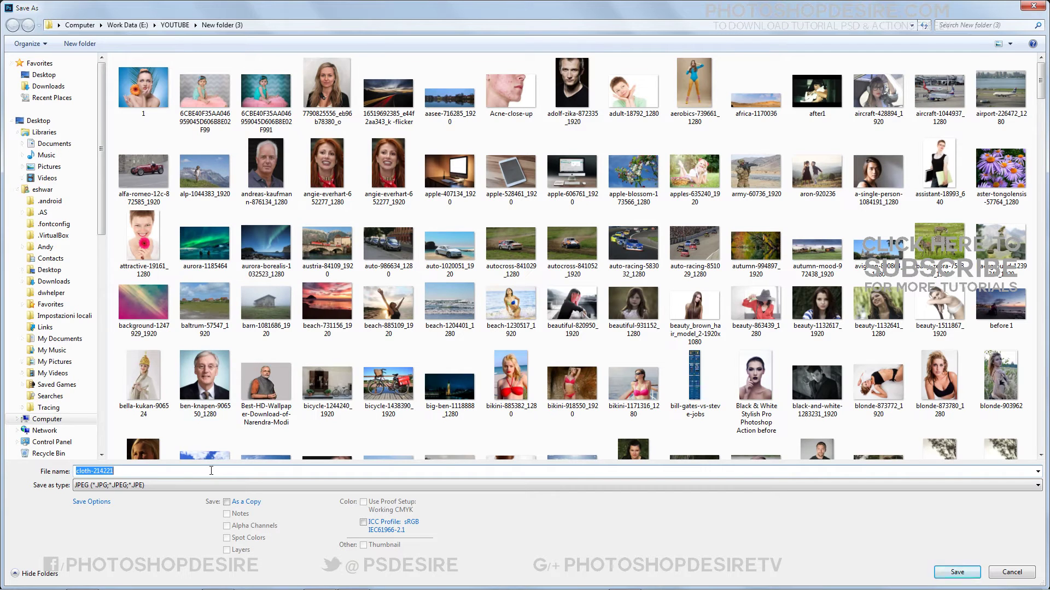
text(DISPLAC)
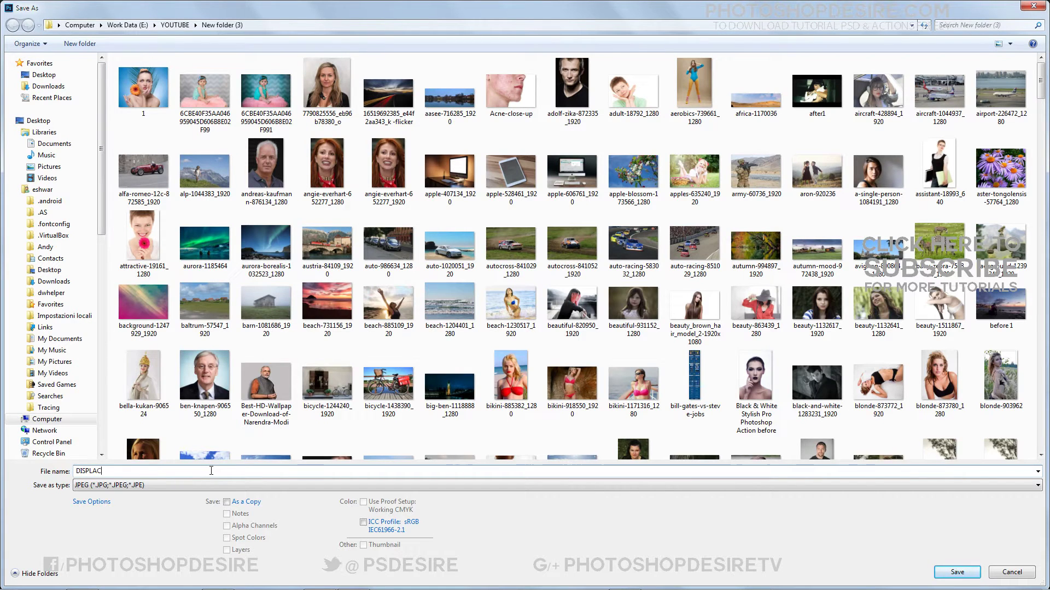
text(E MAP)
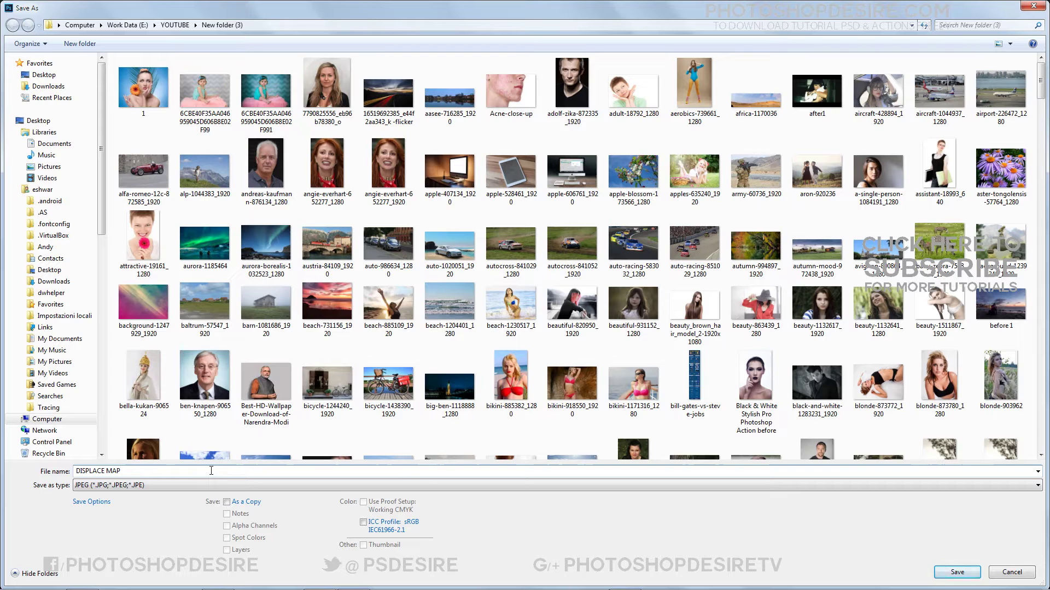
click(423, 486)
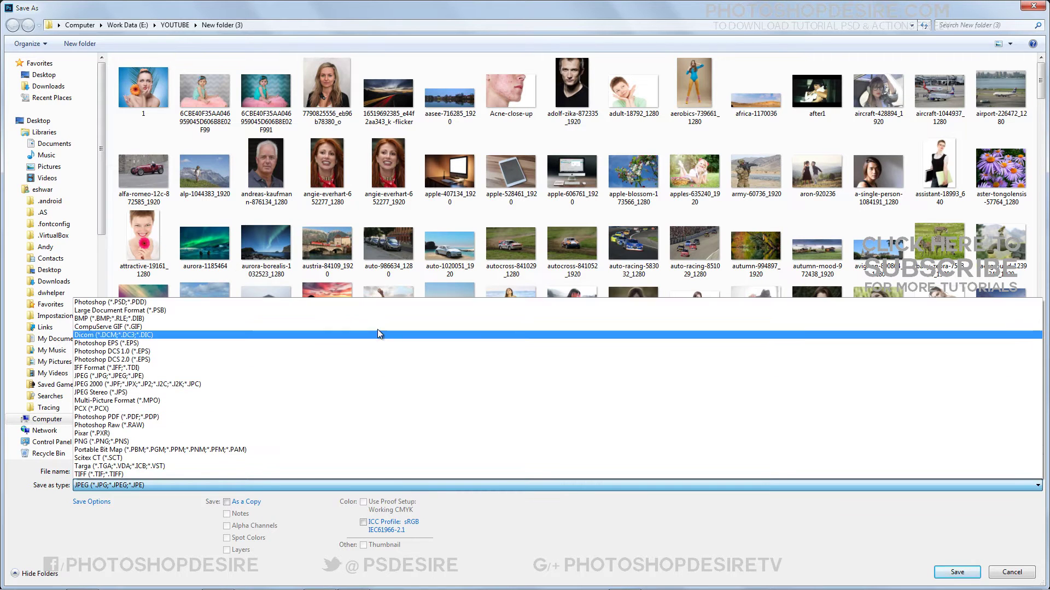
click(382, 303)
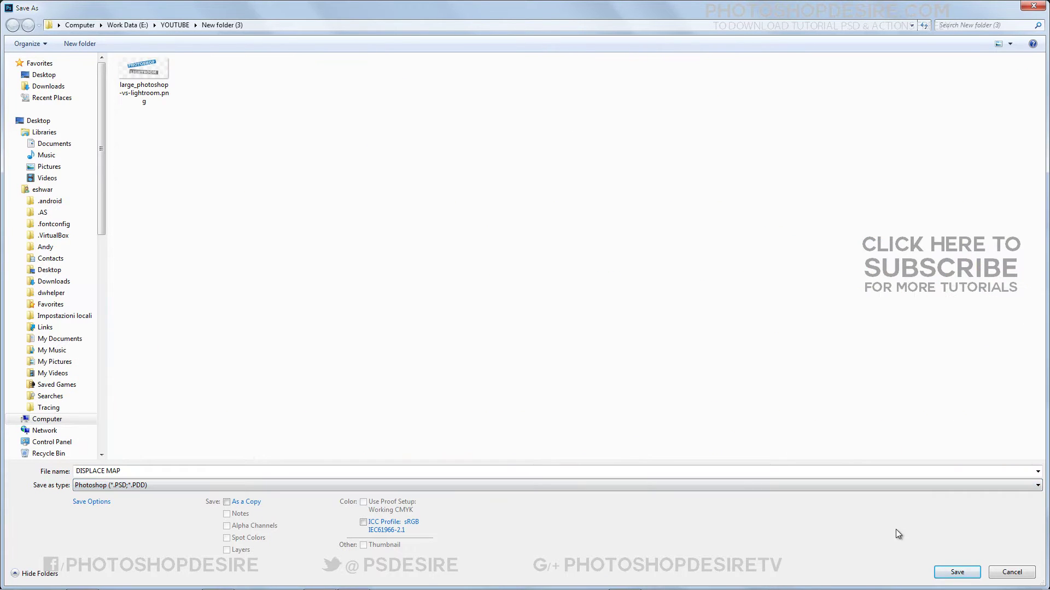
click(958, 572)
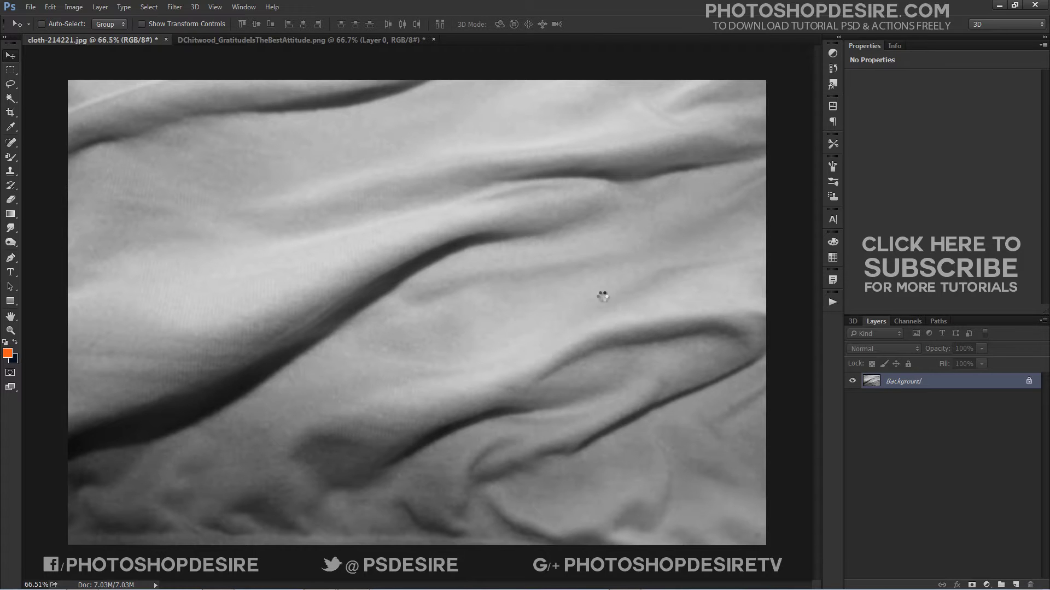
Close the DISPLACE MAP document and reopen the original cloth-214221 photo.
click(166, 40)
click(30, 8)
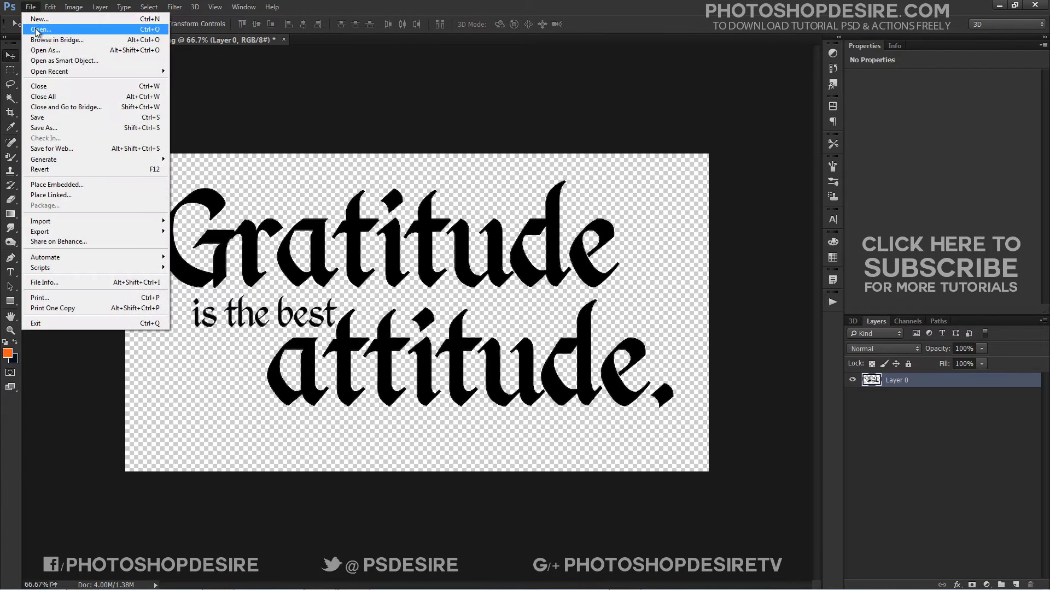
click(39, 29)
scroll(595, 405, down, 5)
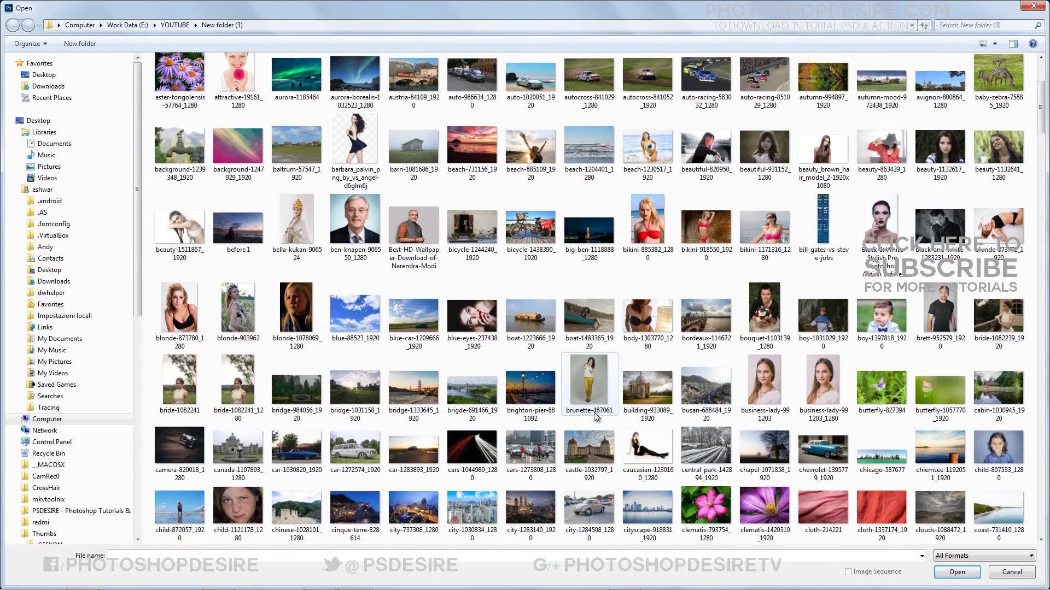
click(823, 295)
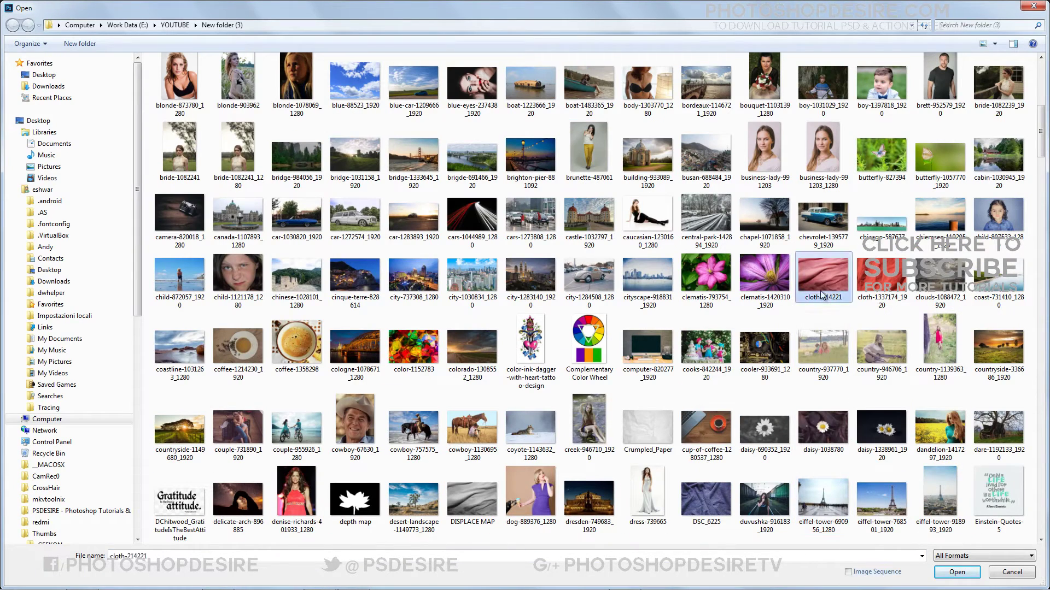
click(956, 572)
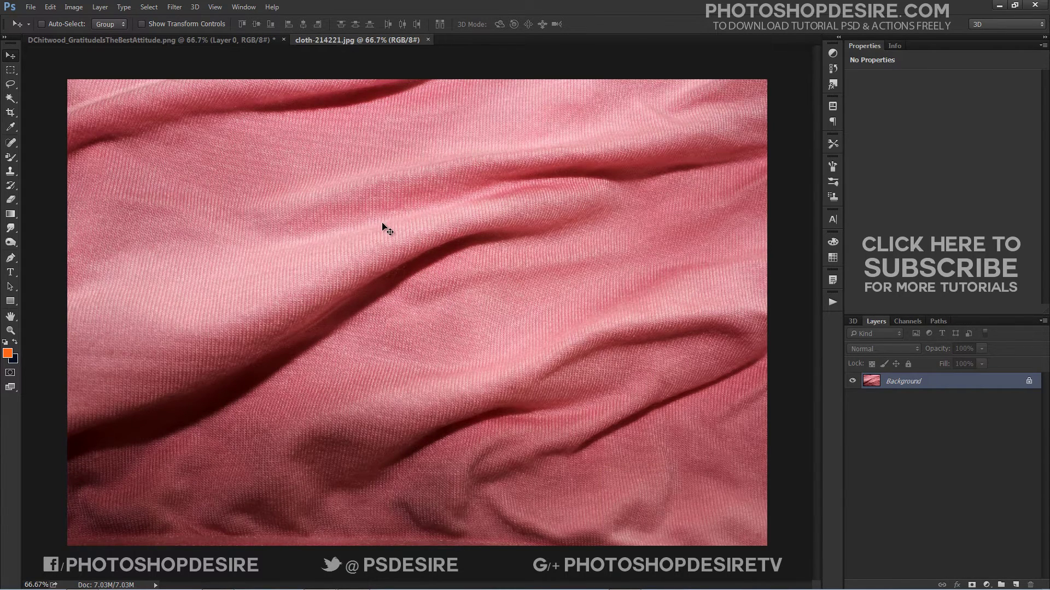
Drag the Gratitude lettering onto the cloth, convert Layer 1 to a smart object, and set Fill 0%.
click(221, 41)
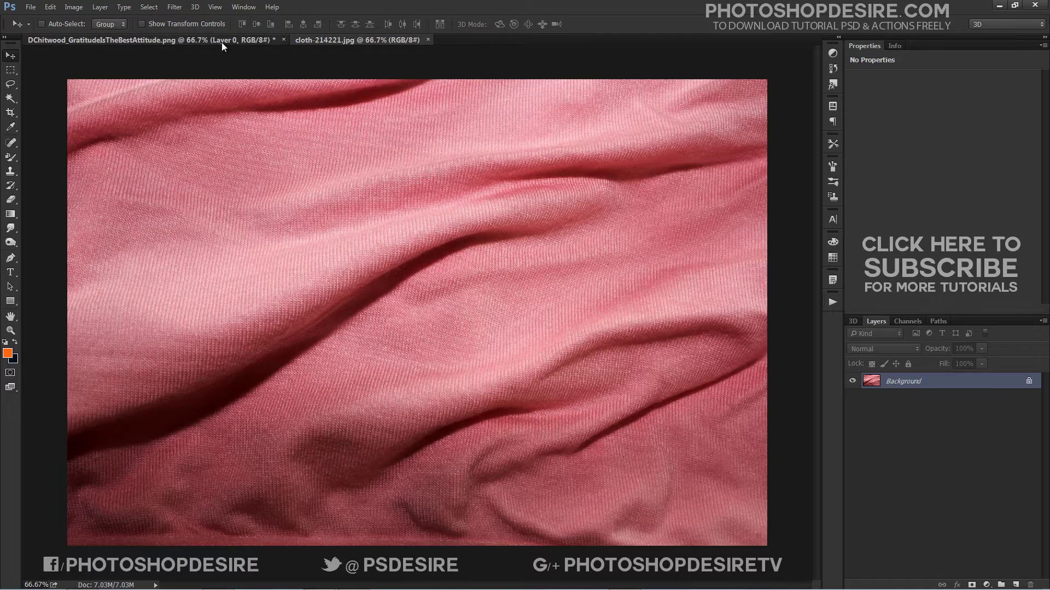
drag(353, 237, 425, 325)
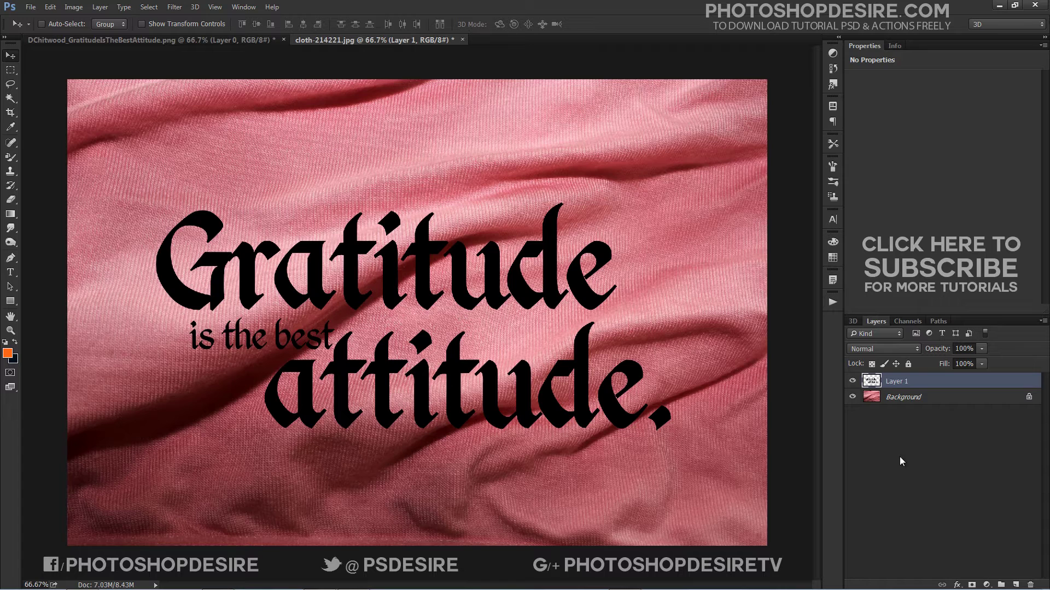
right_click(902, 384)
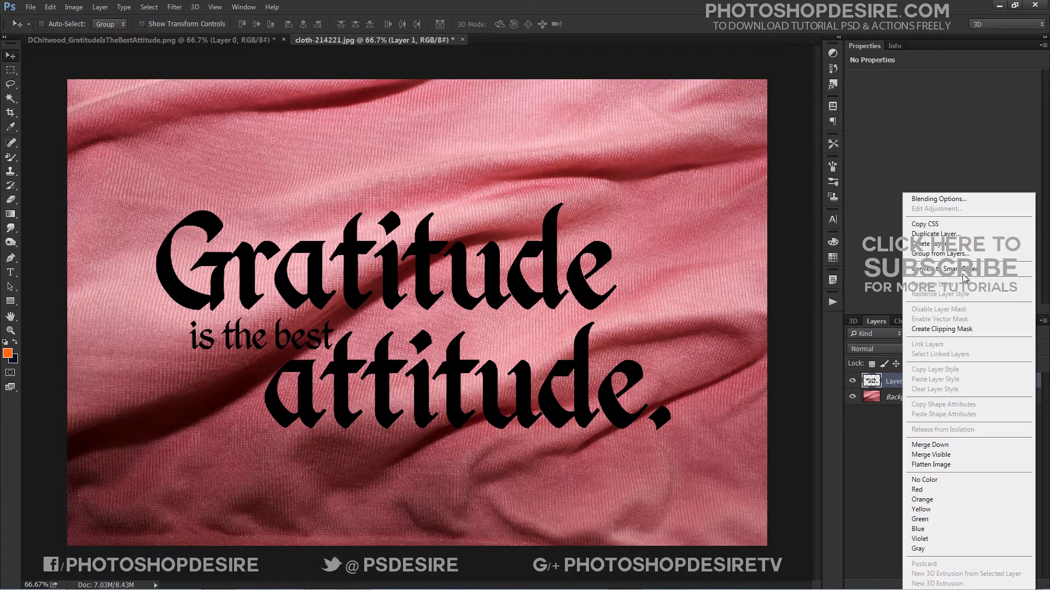
click(964, 269)
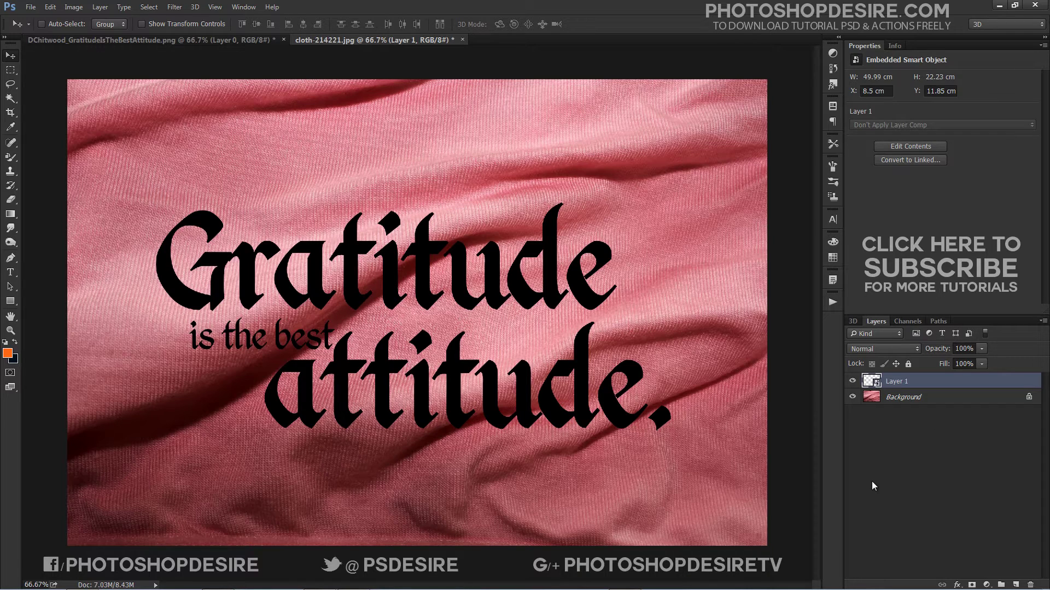
drag(944, 369, 842, 469)
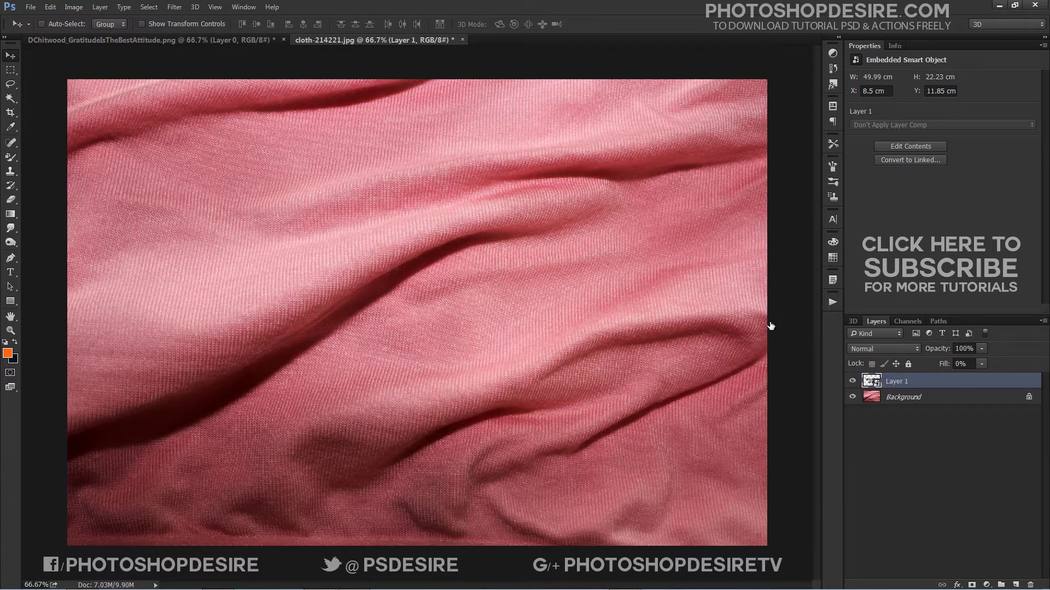
Add a Pillow Emboss bevel to the lettering with a grey 808080 highlight colour.
key(alt+l)
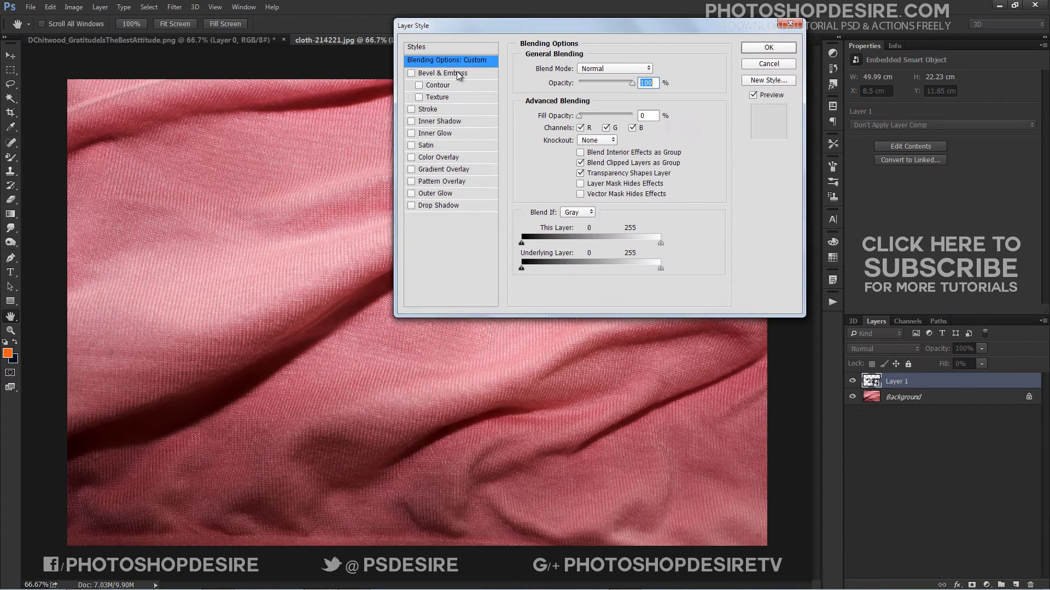
click(457, 72)
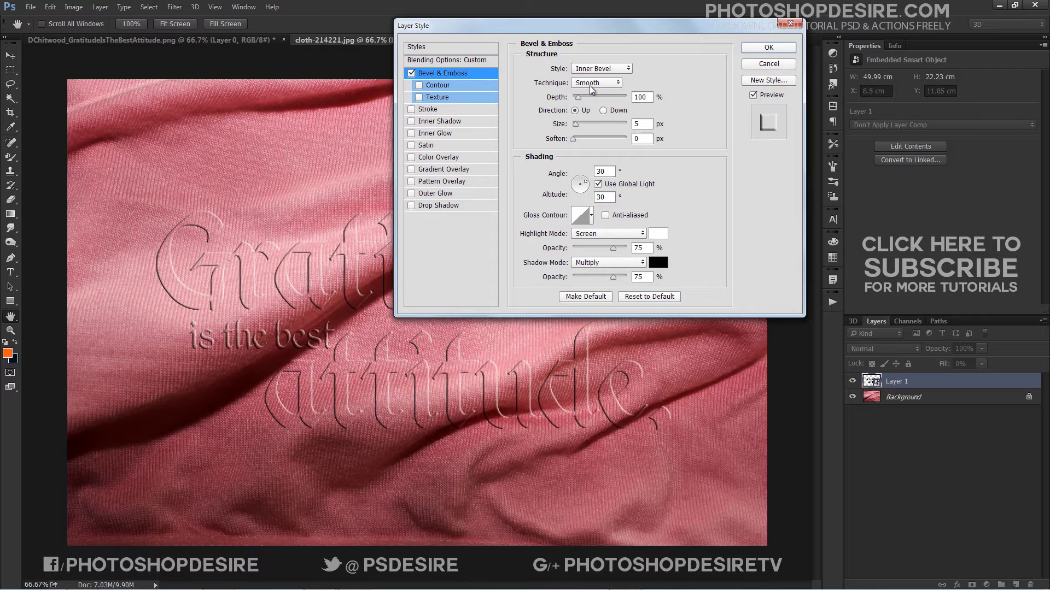
click(597, 68)
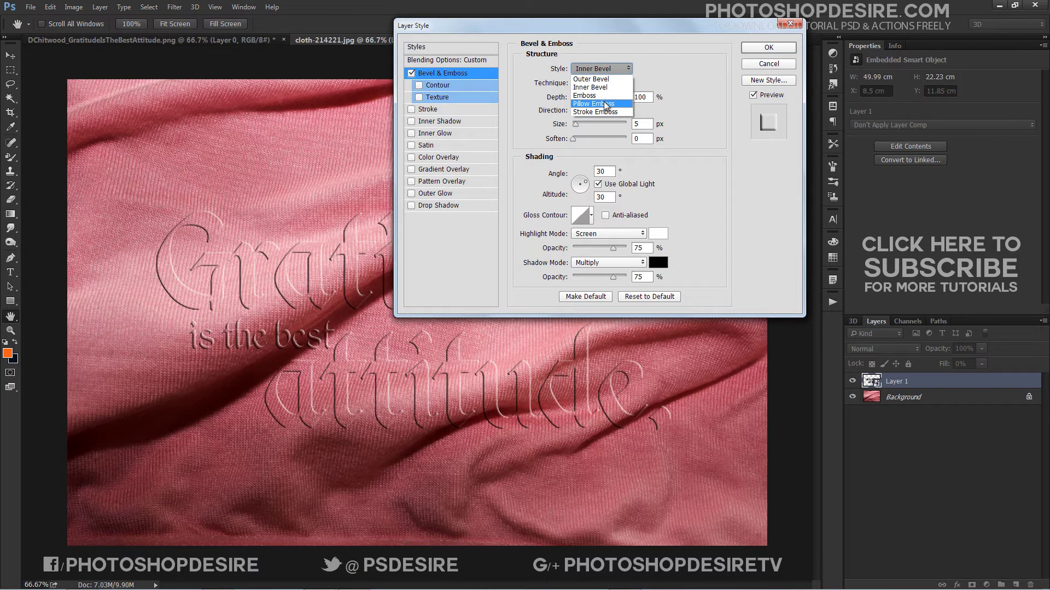
click(605, 105)
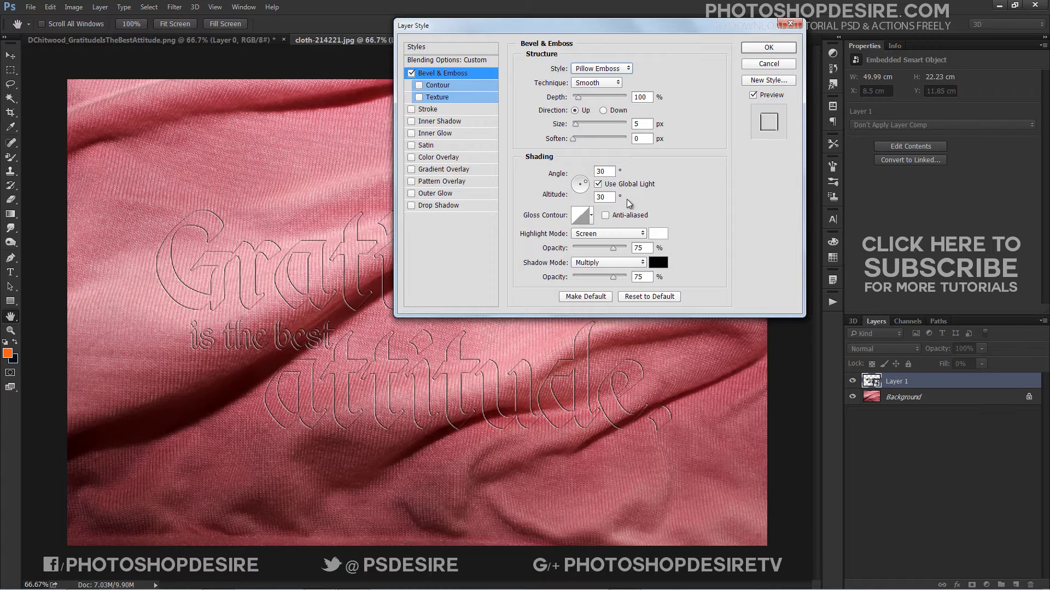
click(616, 214)
click(657, 234)
drag(450, 193, 440, 179)
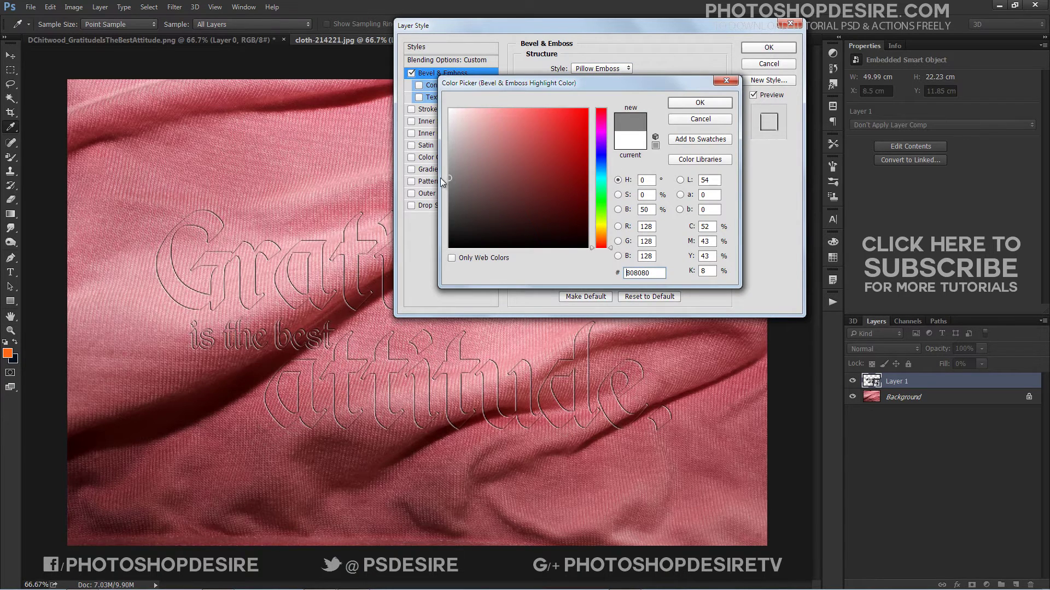
Set highlights to Linear Light, shadows to dark grey Color Burn at 37%, and size 9 px.
click(700, 102)
click(616, 233)
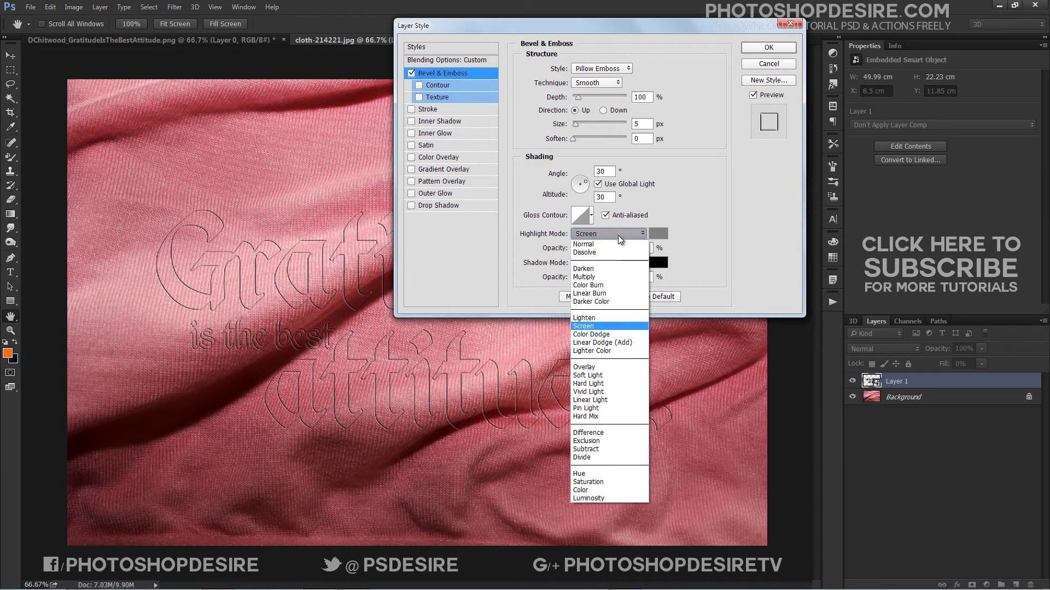
click(632, 401)
click(634, 262)
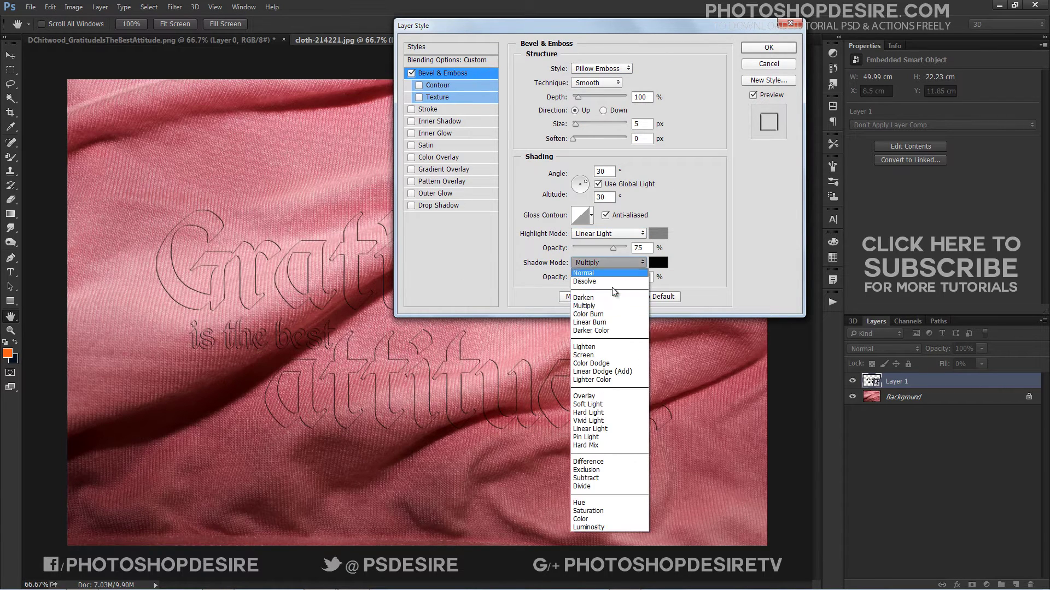
click(609, 314)
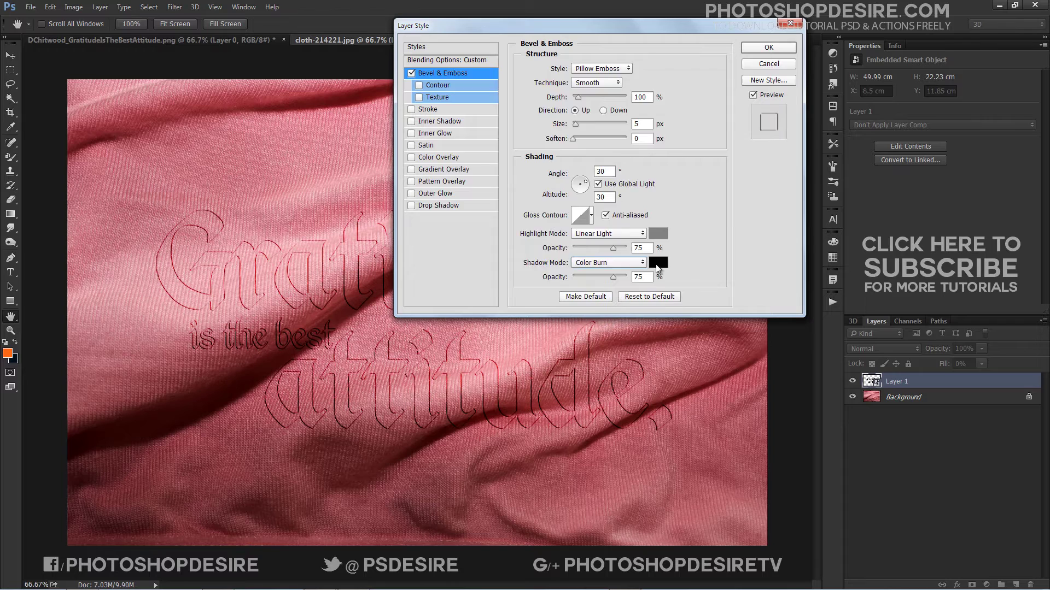
click(657, 263)
drag(465, 216, 442, 211)
click(691, 103)
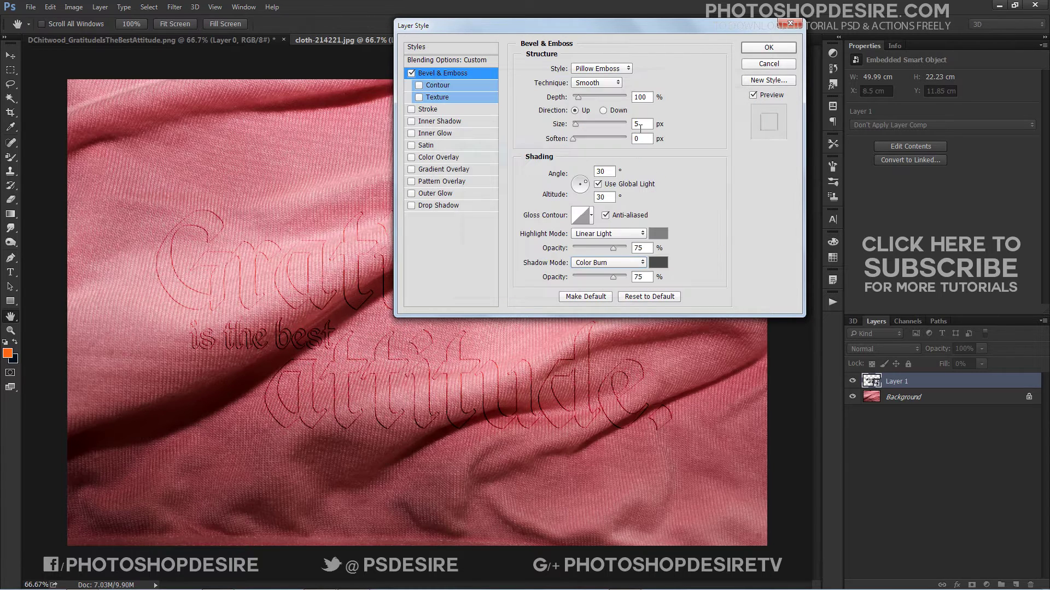
drag(573, 127, 578, 127)
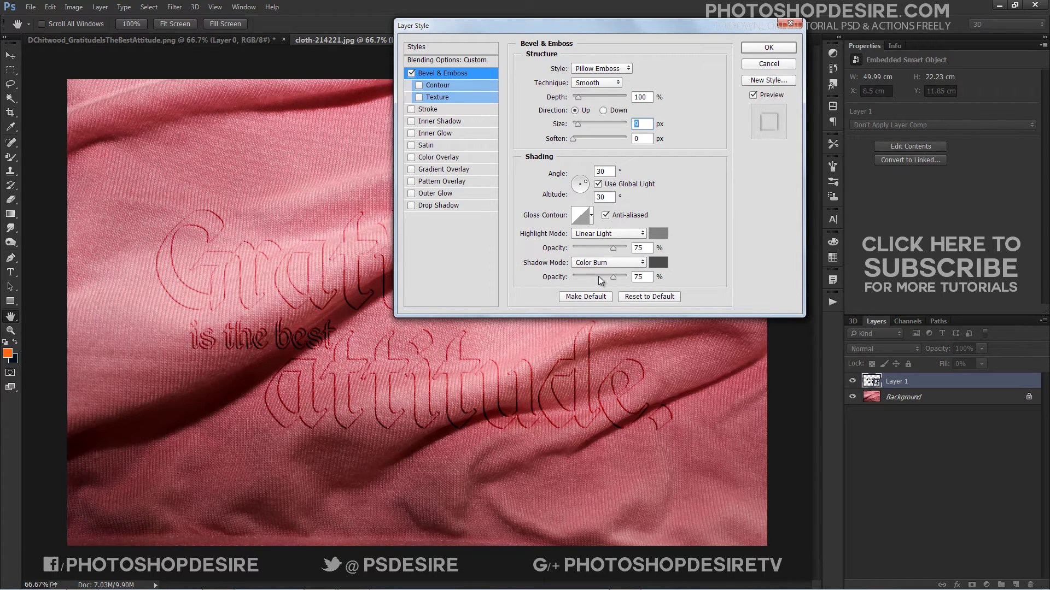
drag(602, 278, 594, 277)
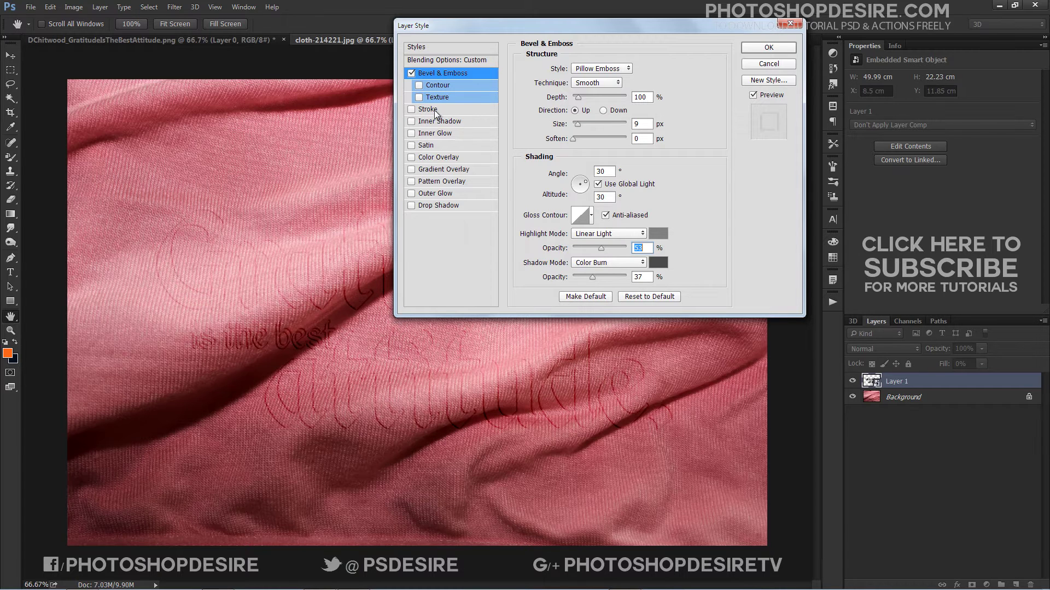
Add a grey 787878 Color Overlay in Linear Burn mode and apply the layer style.
click(439, 157)
click(602, 69)
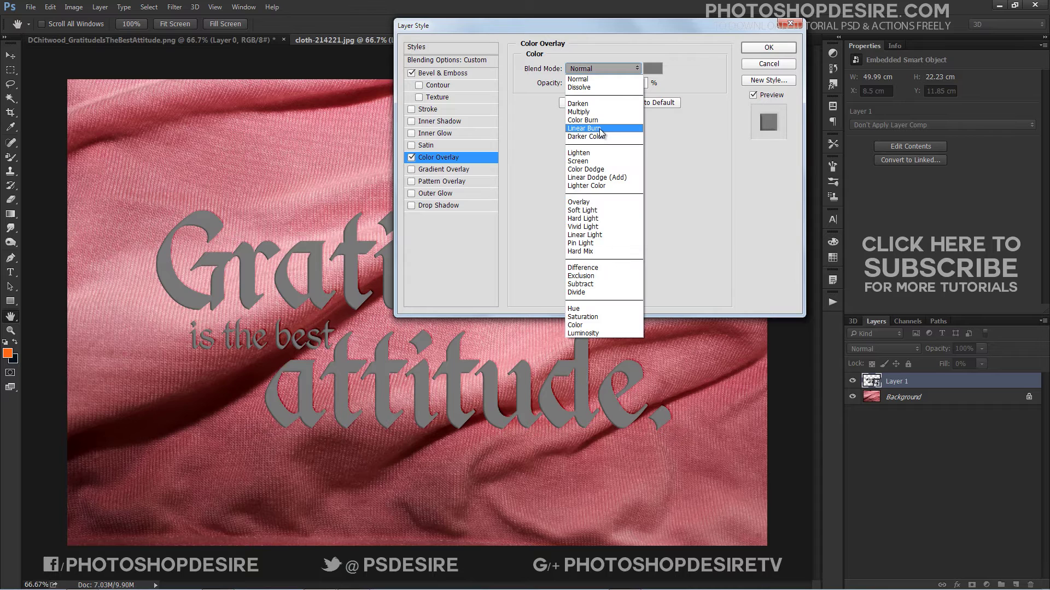
click(599, 129)
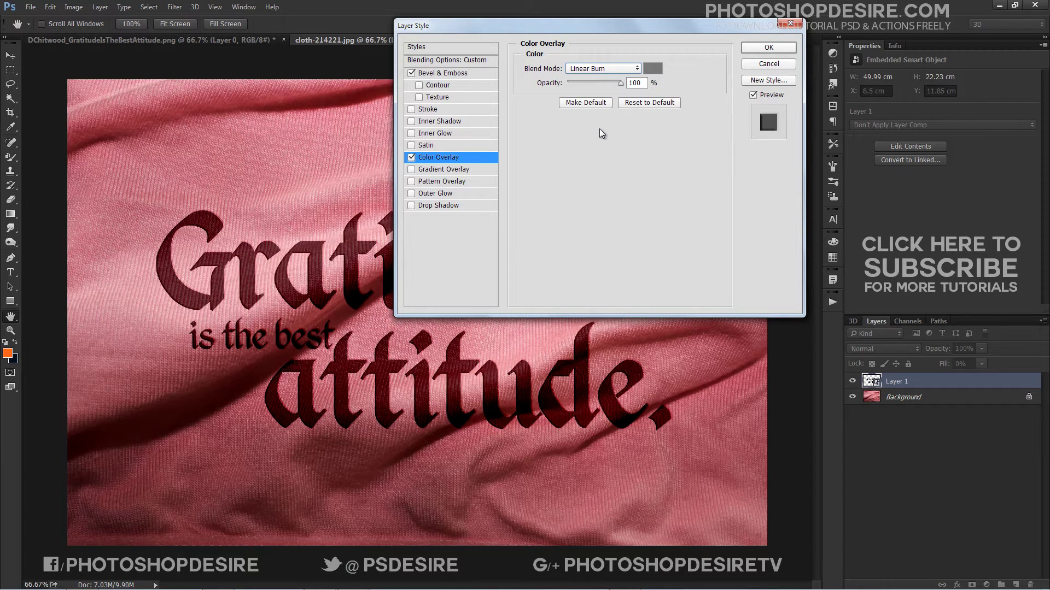
click(652, 69)
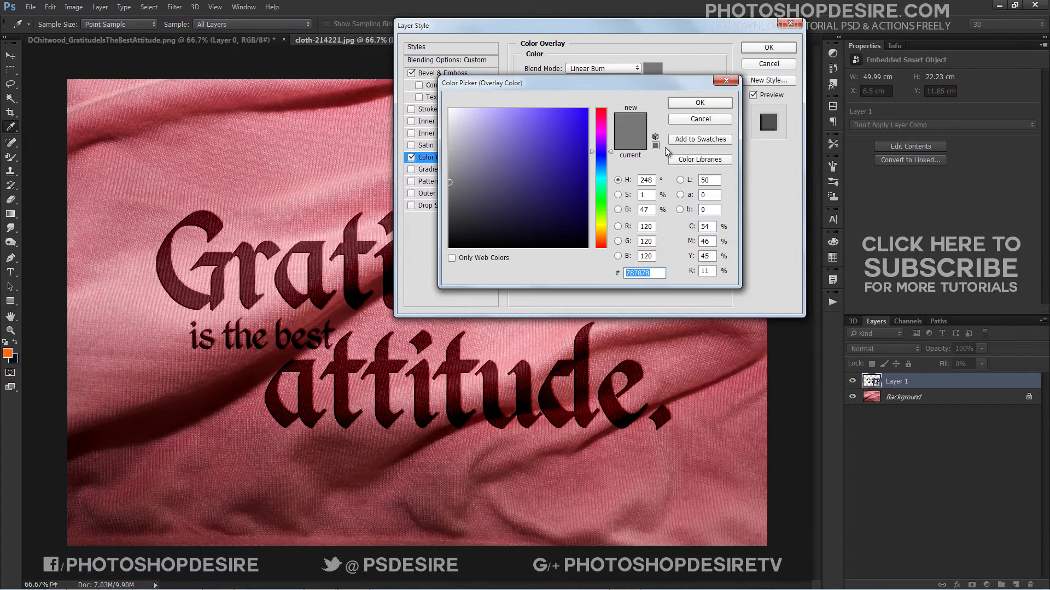
click(700, 103)
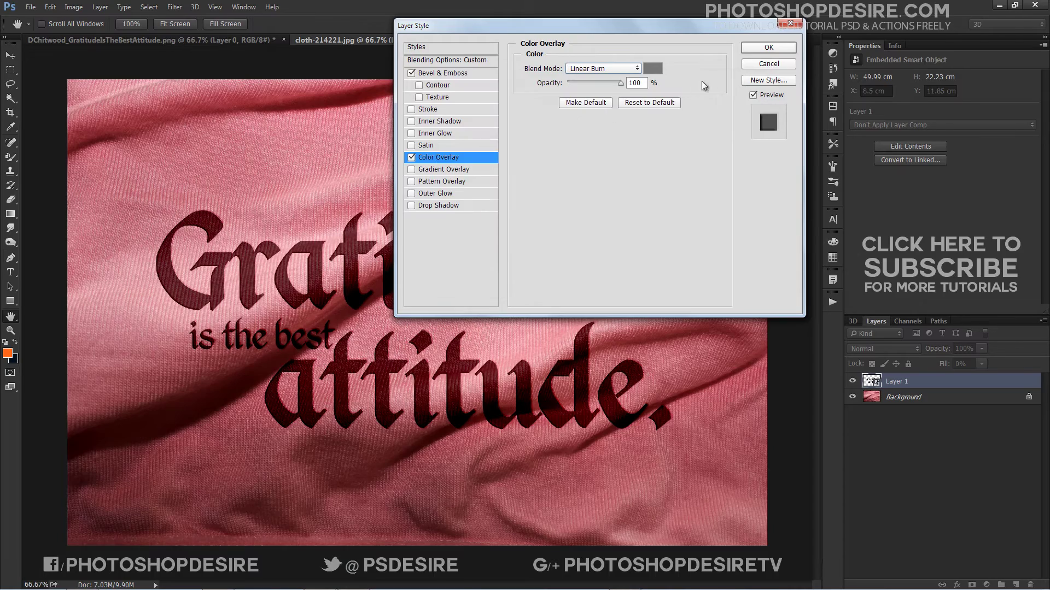
click(766, 48)
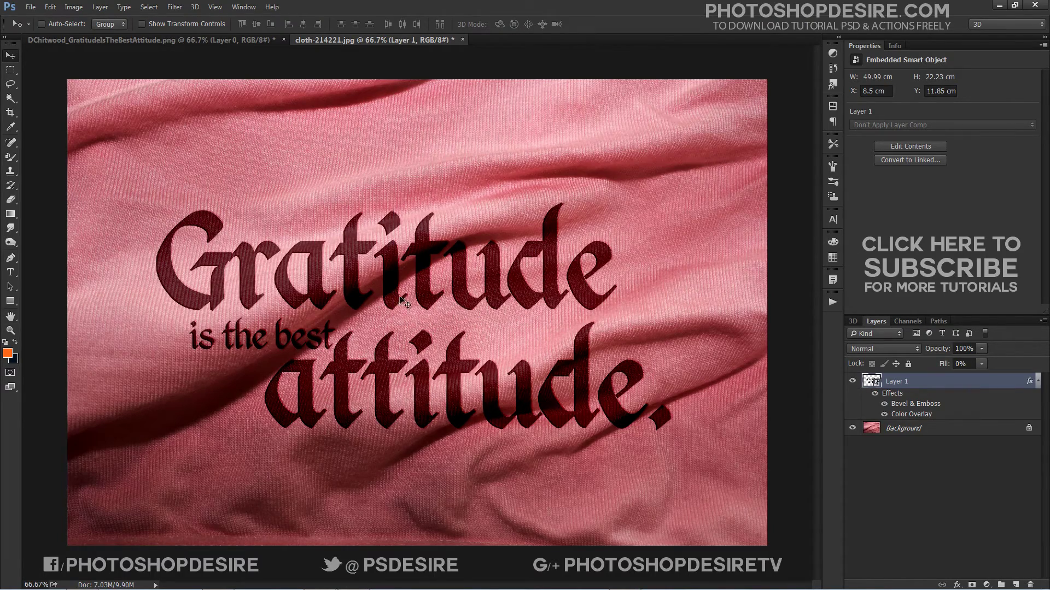
Reopen Bevel & Emboss, change the lighting angle, and set Altitude to 0.
scroll(294, 317, up, 5)
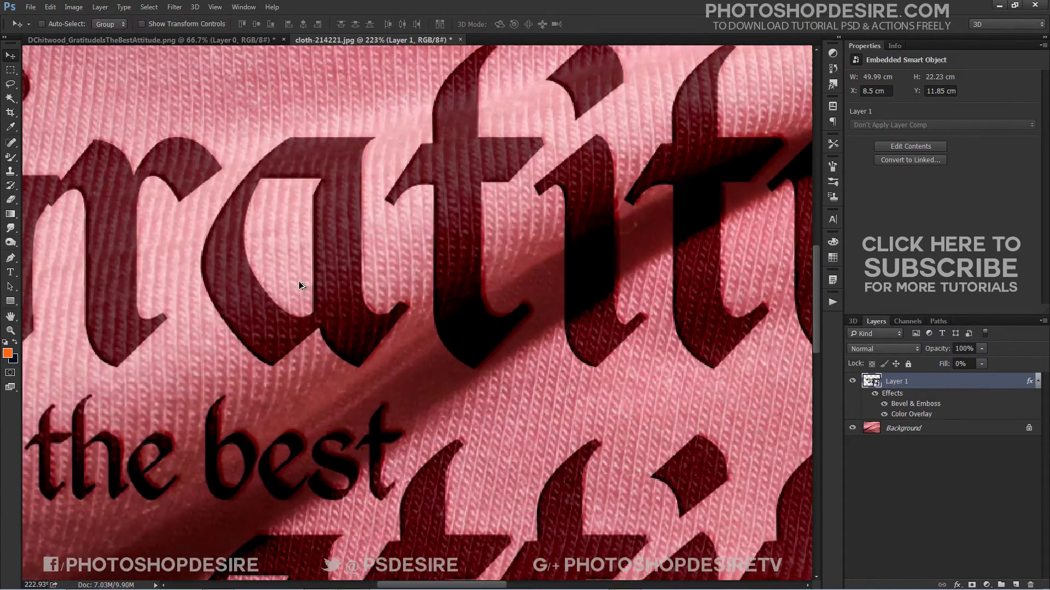
scroll(305, 289, down, 3)
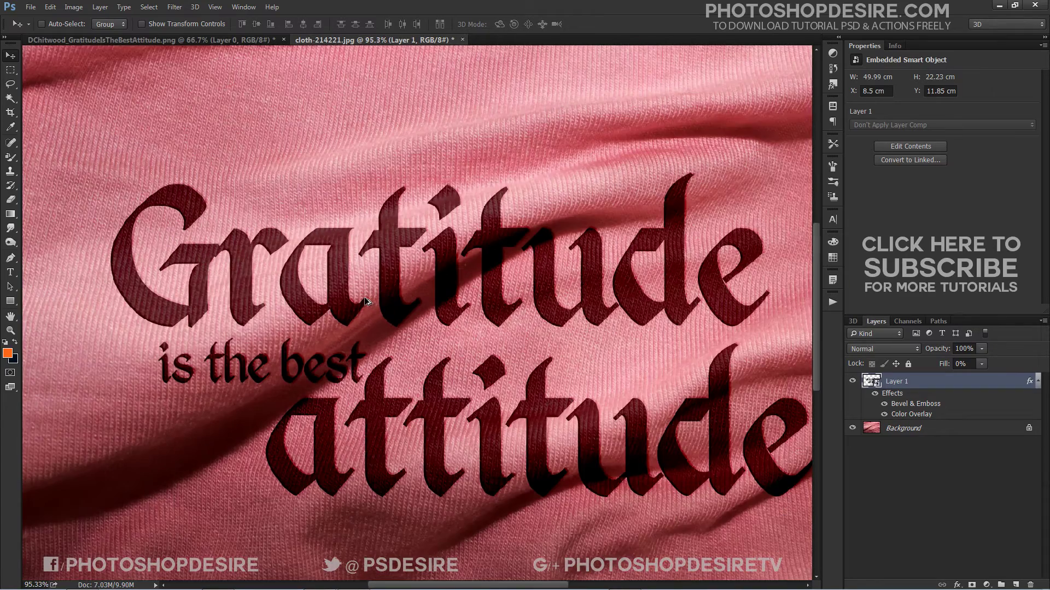
scroll(365, 301, up, 2)
scroll(365, 302, down, 2)
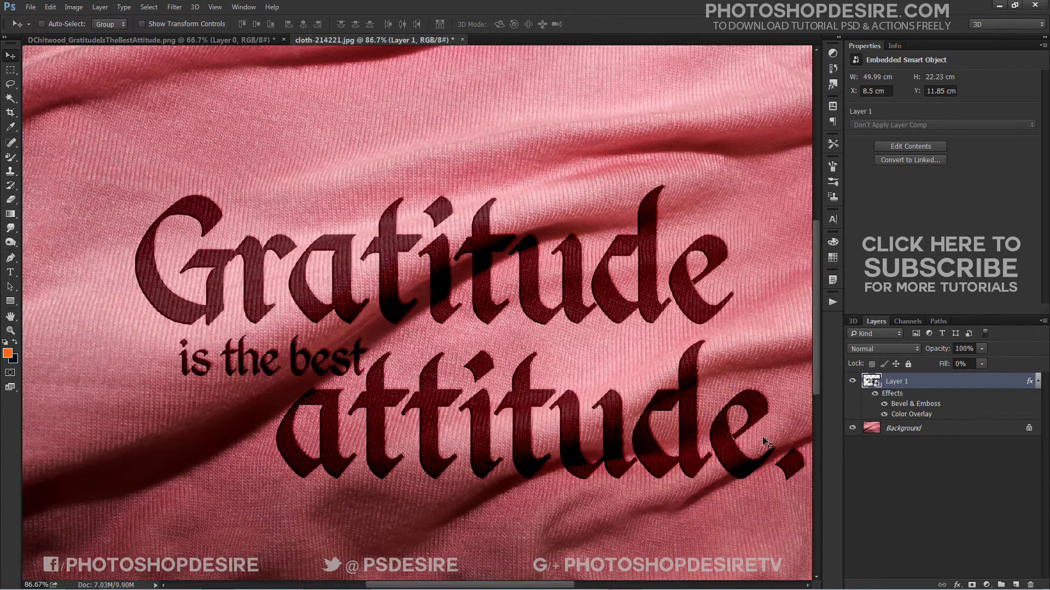
double_click(909, 404)
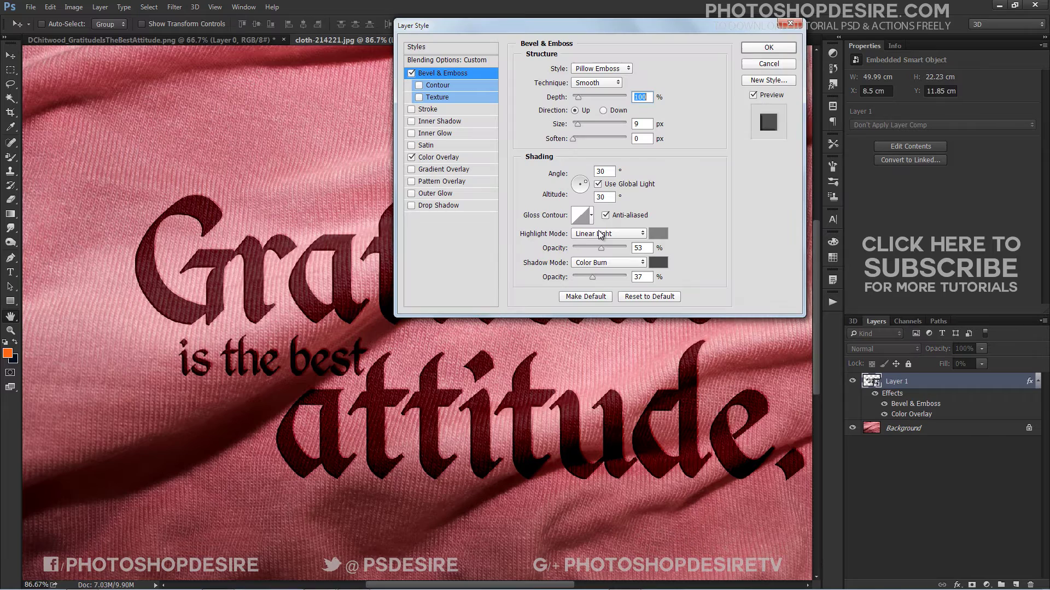
drag(584, 185, 582, 181)
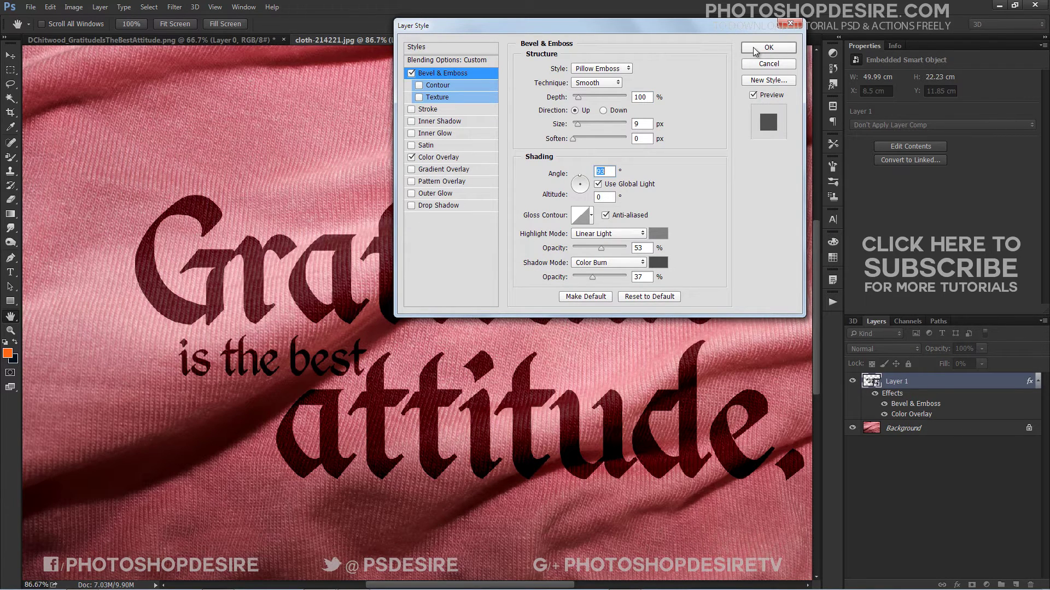
click(754, 47)
Switch to the Move tool, inspect the embossed text, and reselect Layer 1.
key(v)
scroll(492, 349, down, 4)
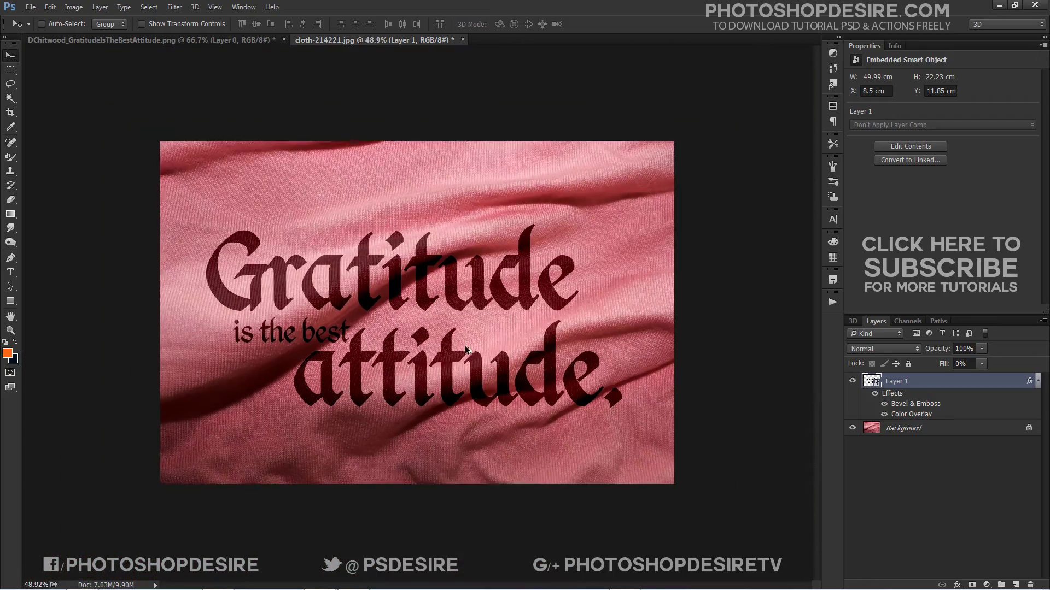
scroll(408, 359, up, 5)
scroll(415, 273, down, 2)
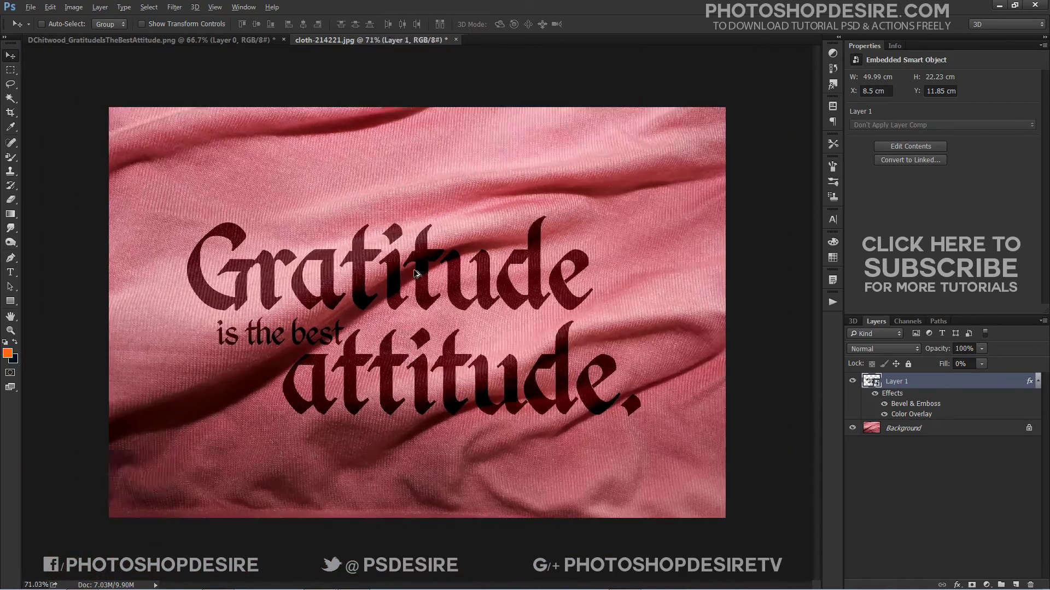
scroll(438, 281, up, 4)
scroll(460, 287, down, 2)
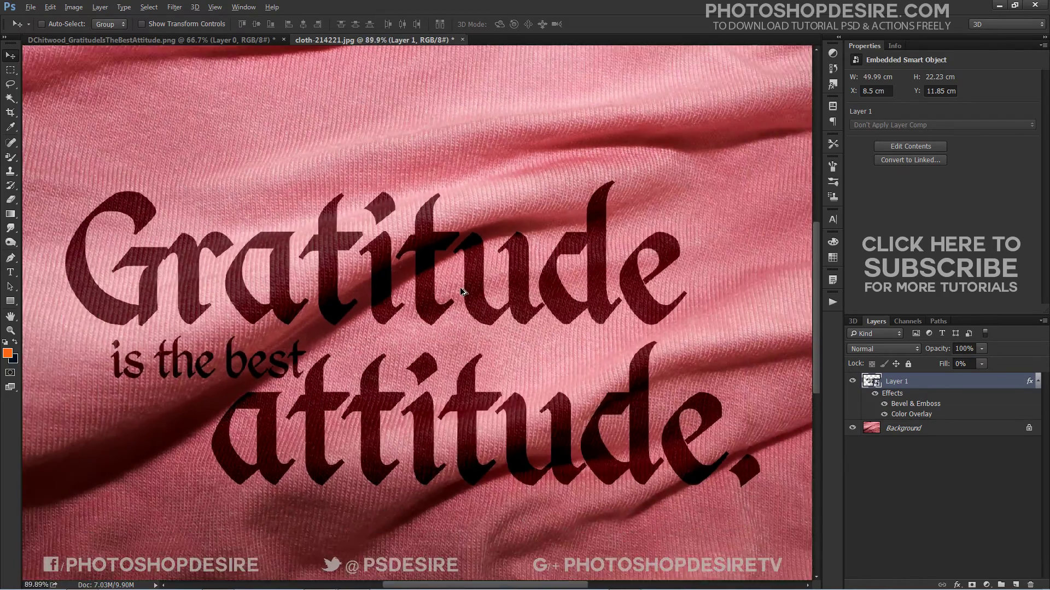
scroll(460, 287, down, 3)
scroll(460, 287, up, 1)
scroll(584, 359, down, 2)
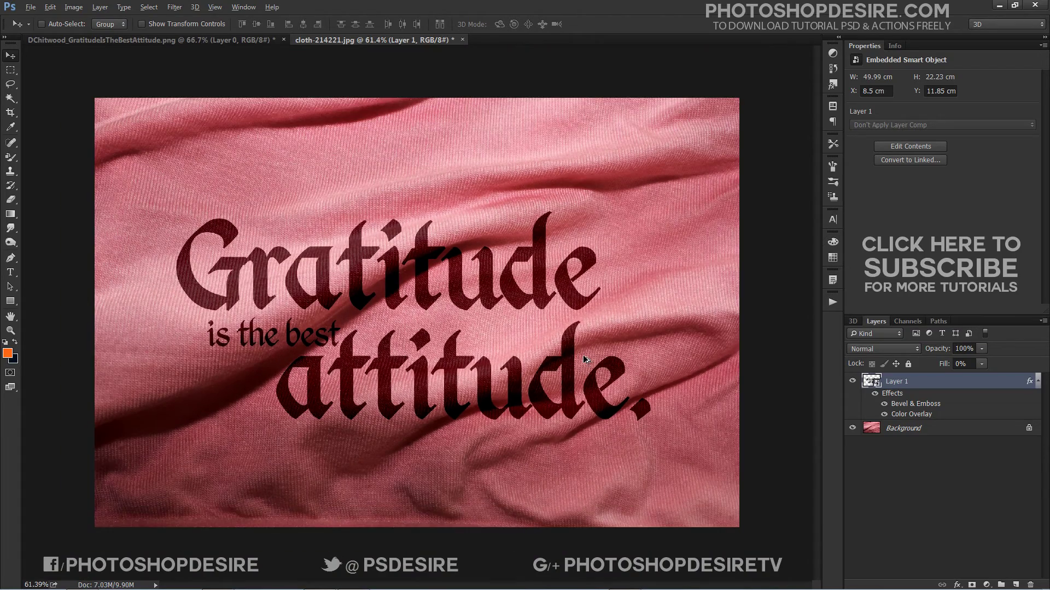
scroll(584, 359, up, 1)
click(910, 509)
click(897, 383)
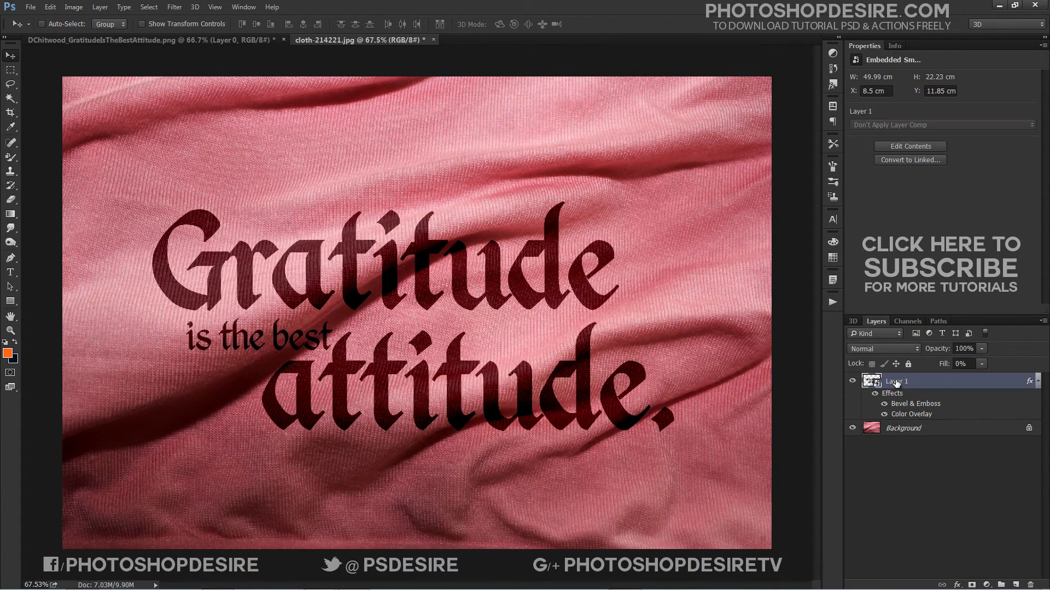
Apply a 10×10 Displace smart filter using DISPLACE MAP, then toggle it to compare.
click(180, 9)
mouse_move(270, 140)
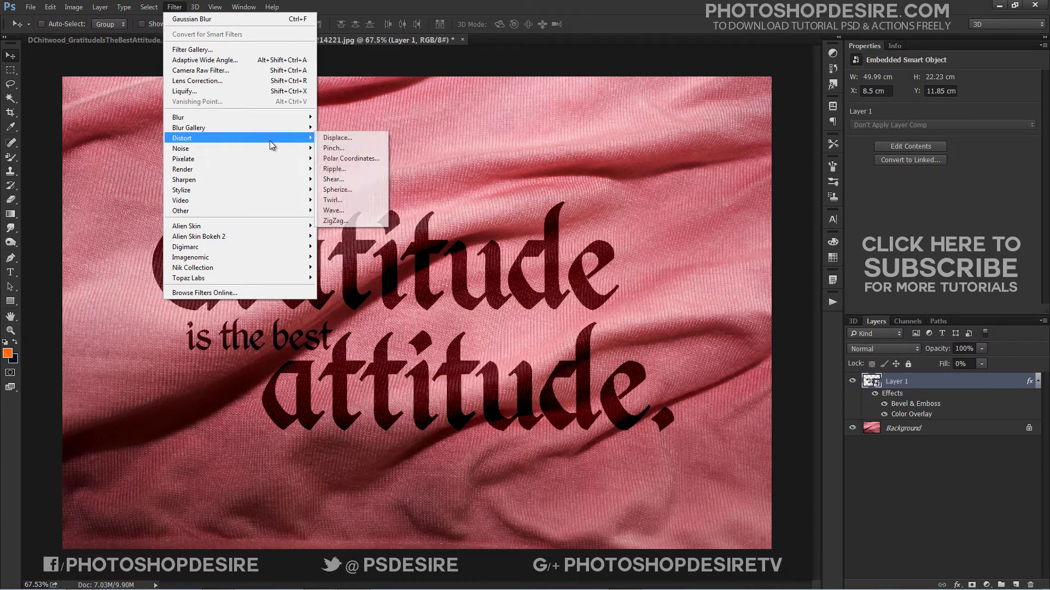
click(365, 139)
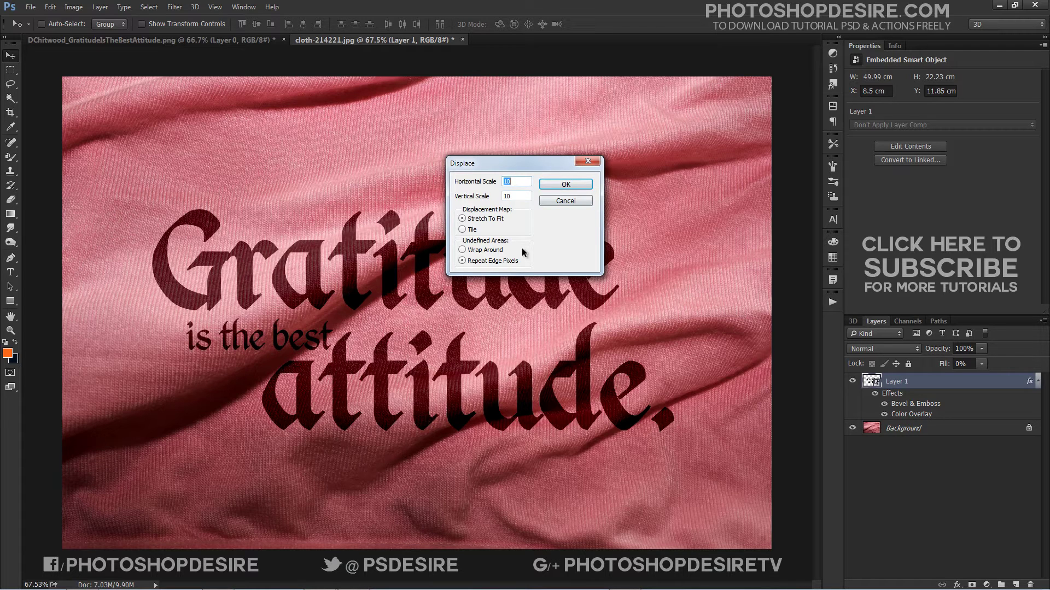
click(567, 184)
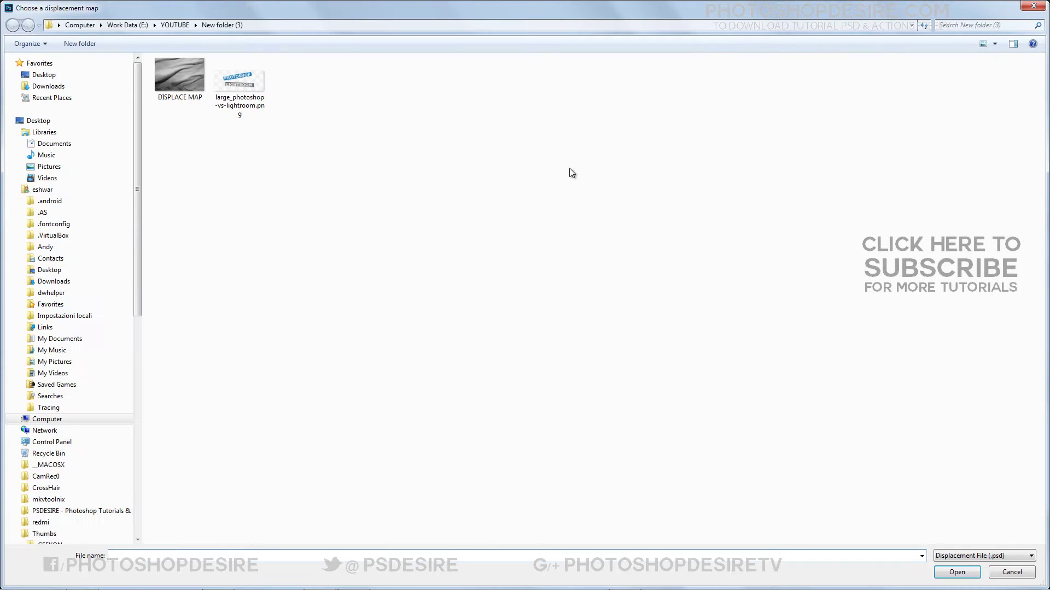
click(176, 88)
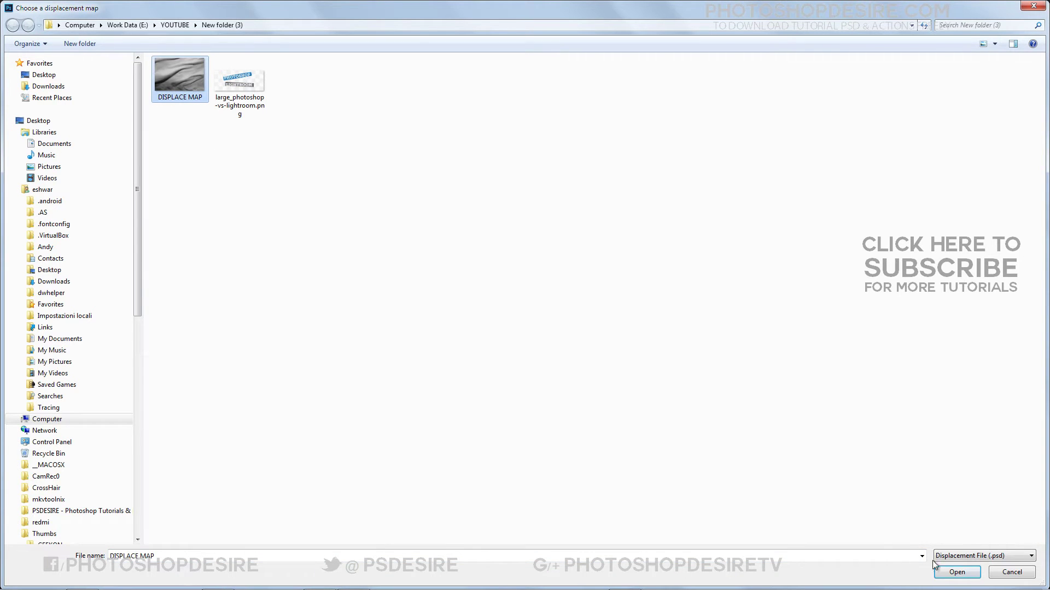
click(946, 572)
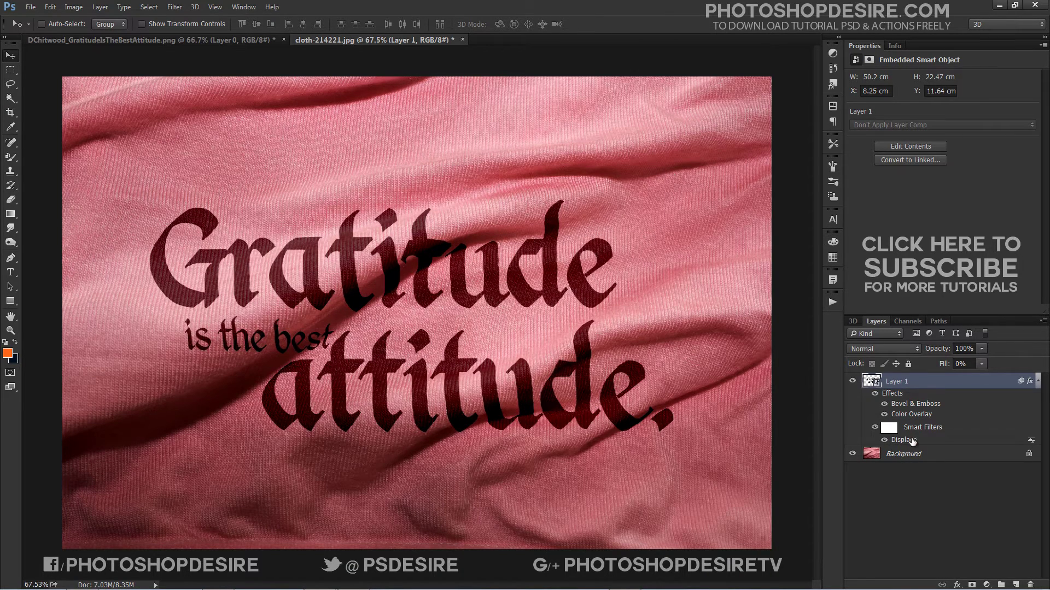
click(884, 440)
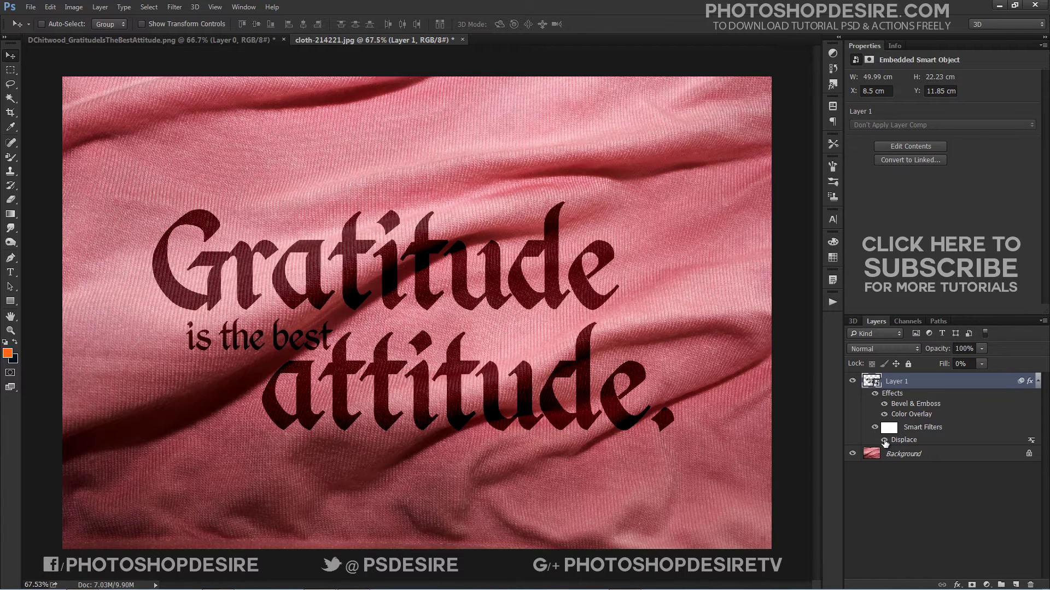
click(884, 440)
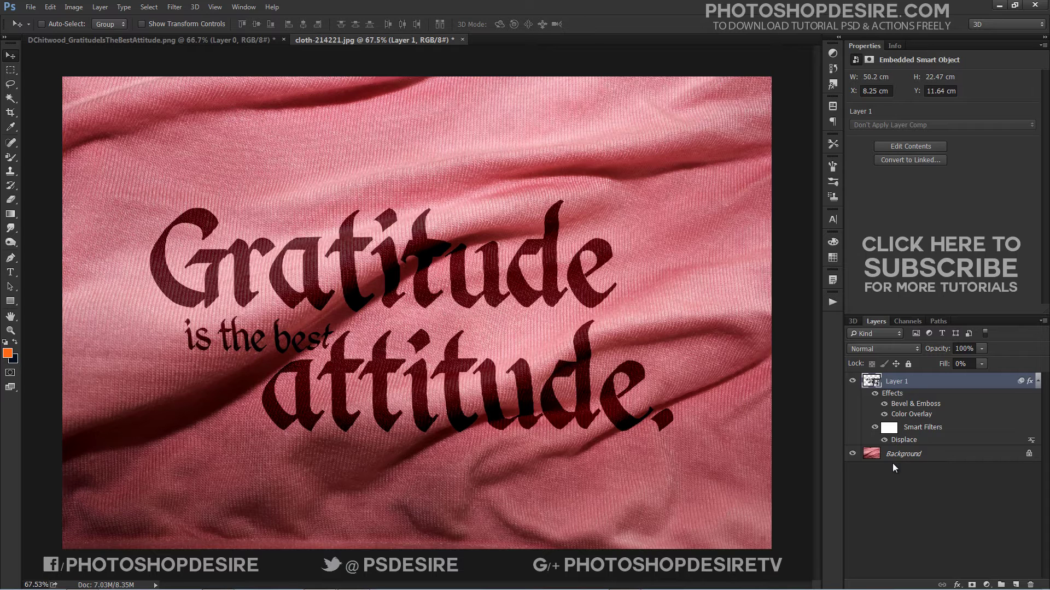
Add a 1.1-pixel Gaussian Blur smart filter to the lettering, then deselect Layer 1.
click(175, 8)
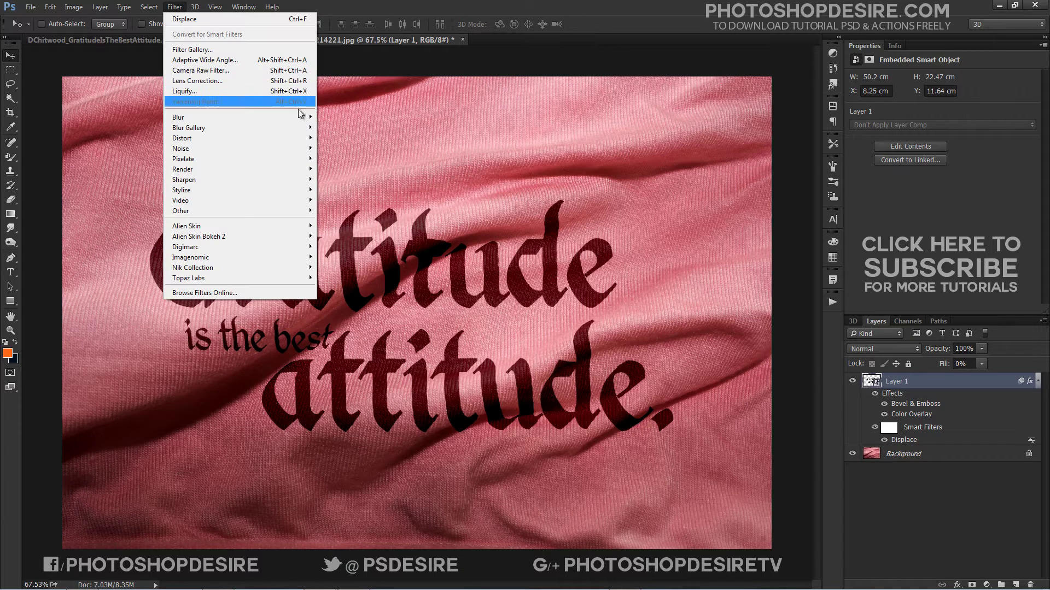
mouse_move(305, 121)
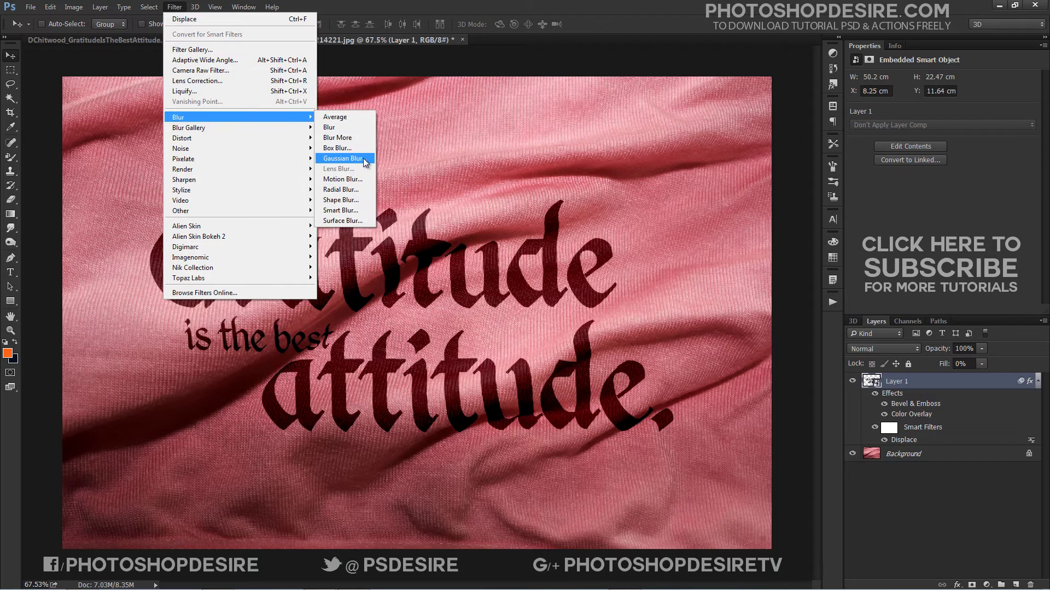
click(363, 159)
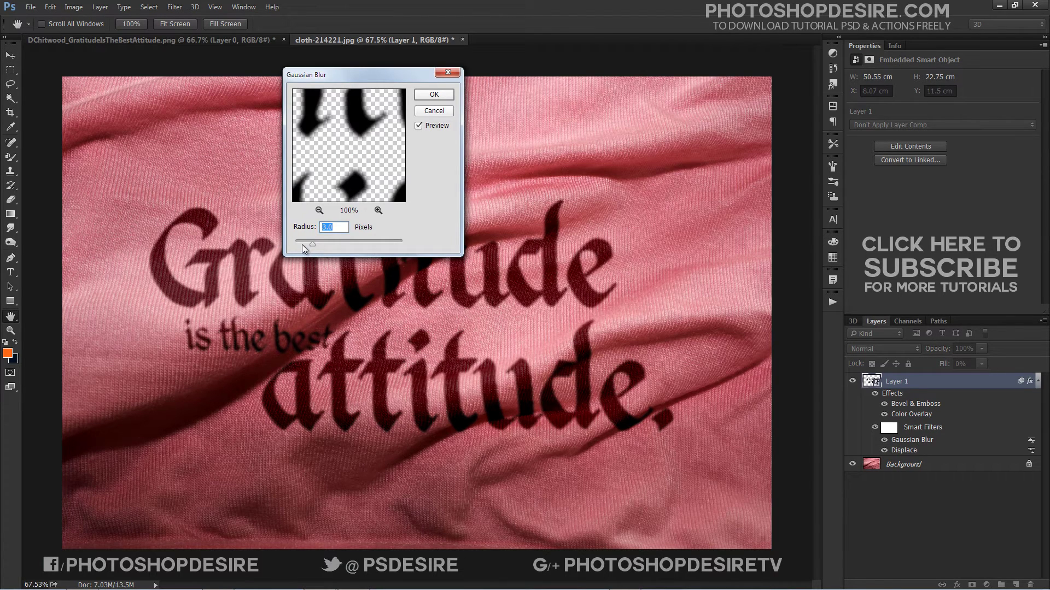
drag(301, 245, 298, 244)
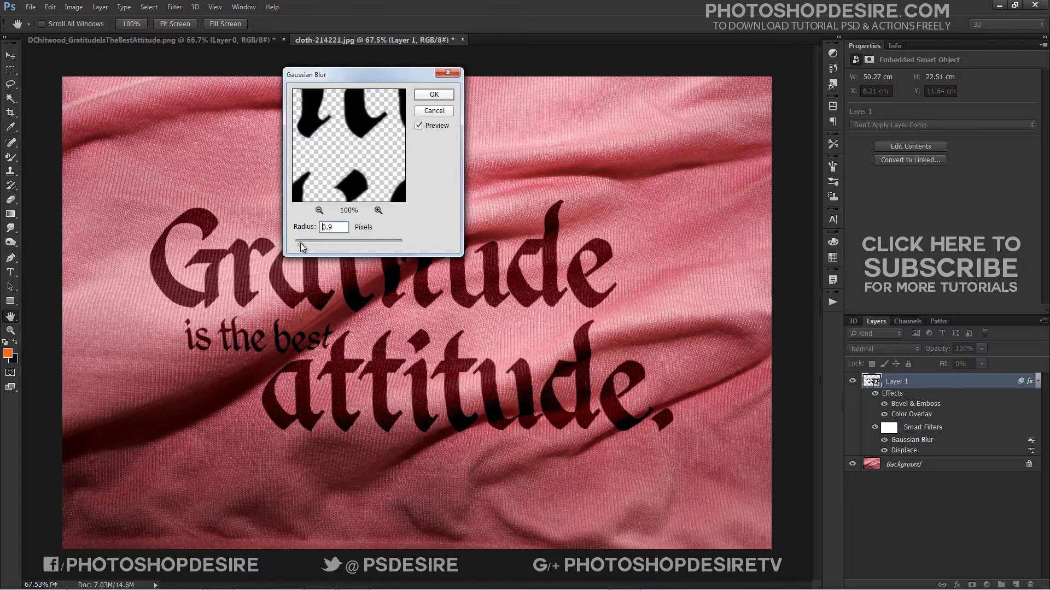
drag(300, 243, 300, 243)
click(433, 96)
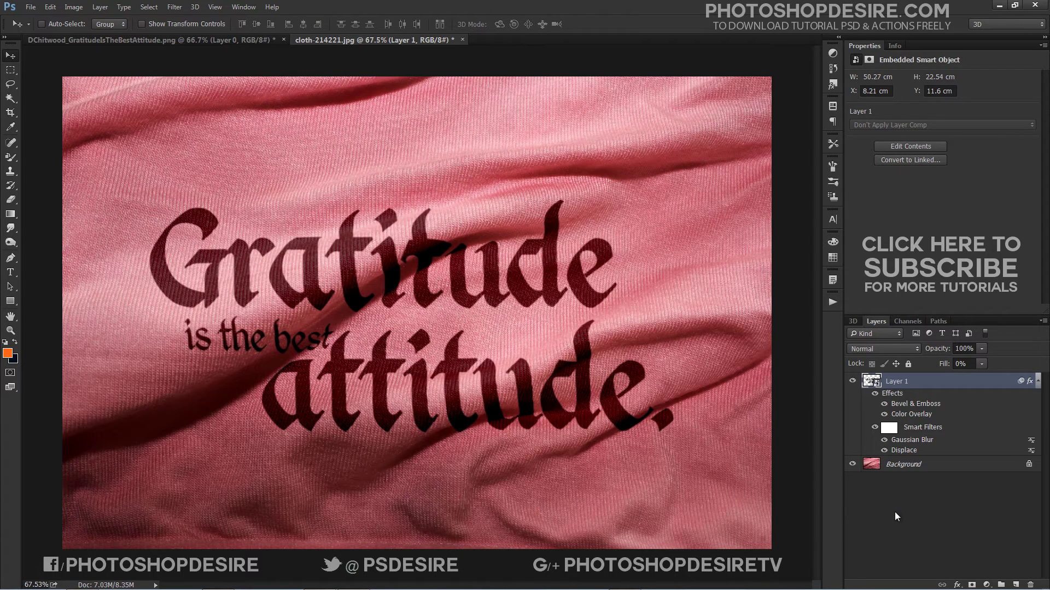
click(900, 496)
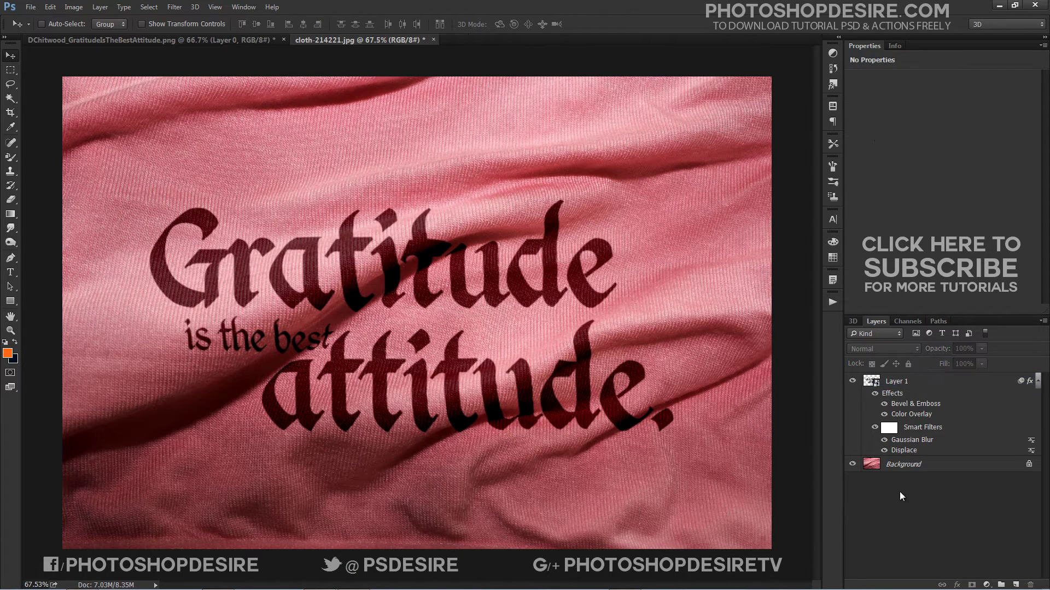
Toggle the lettering's visibility to compare it against the bare cloth.
click(853, 381)
click(853, 382)
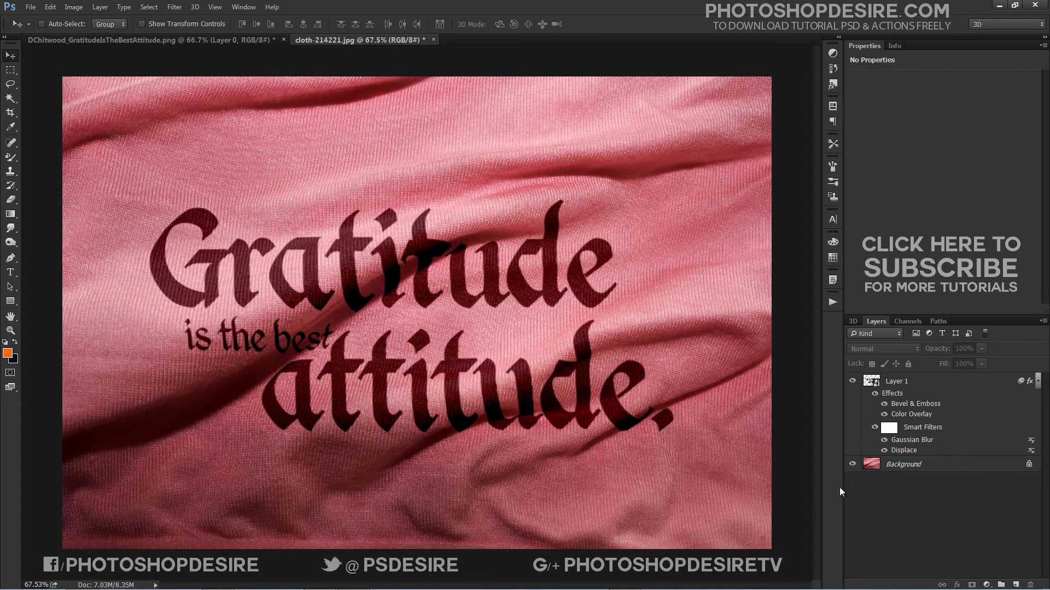
click(853, 381)
click(853, 381)
Add a colorized Hue/Saturation layer above Background with Hue 120, Saturation 16.
click(924, 465)
click(986, 585)
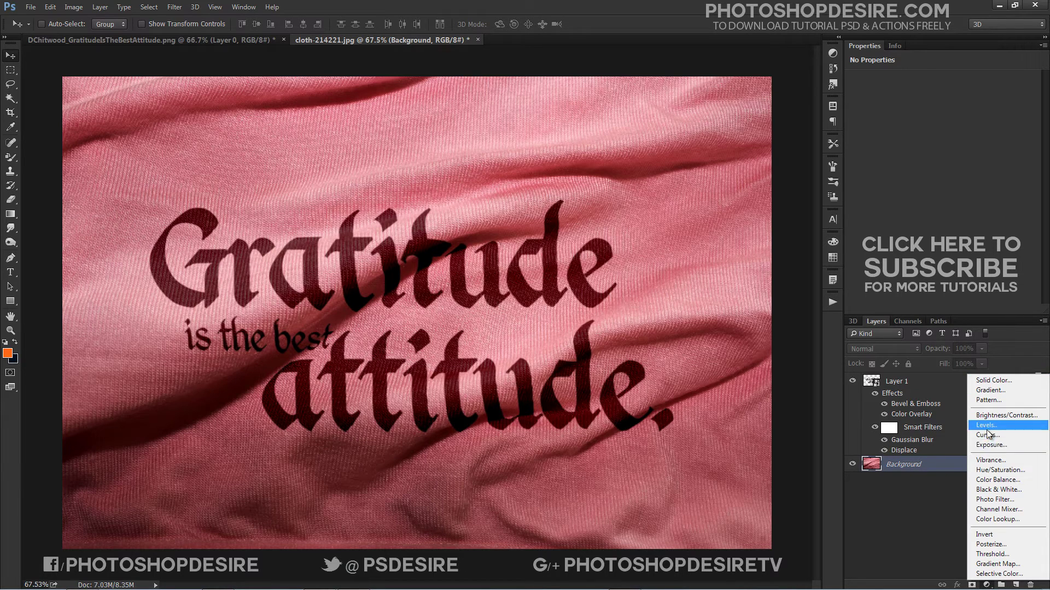
click(998, 470)
click(902, 185)
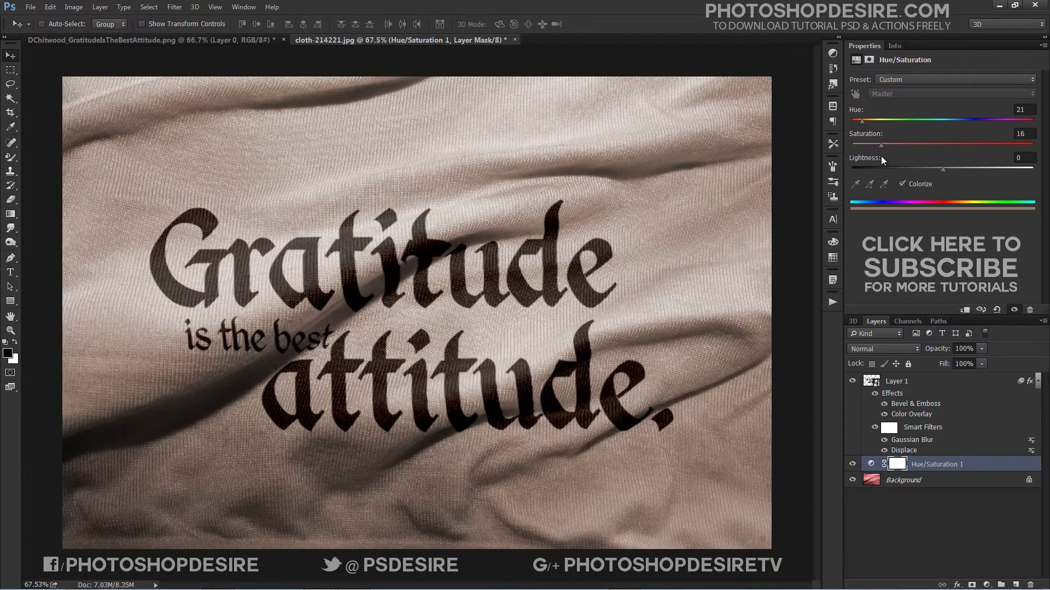
drag(864, 127, 914, 129)
Change the lettering's Color Overlay colour to pink ff95c9 and apply it.
double_click(911, 414)
click(652, 69)
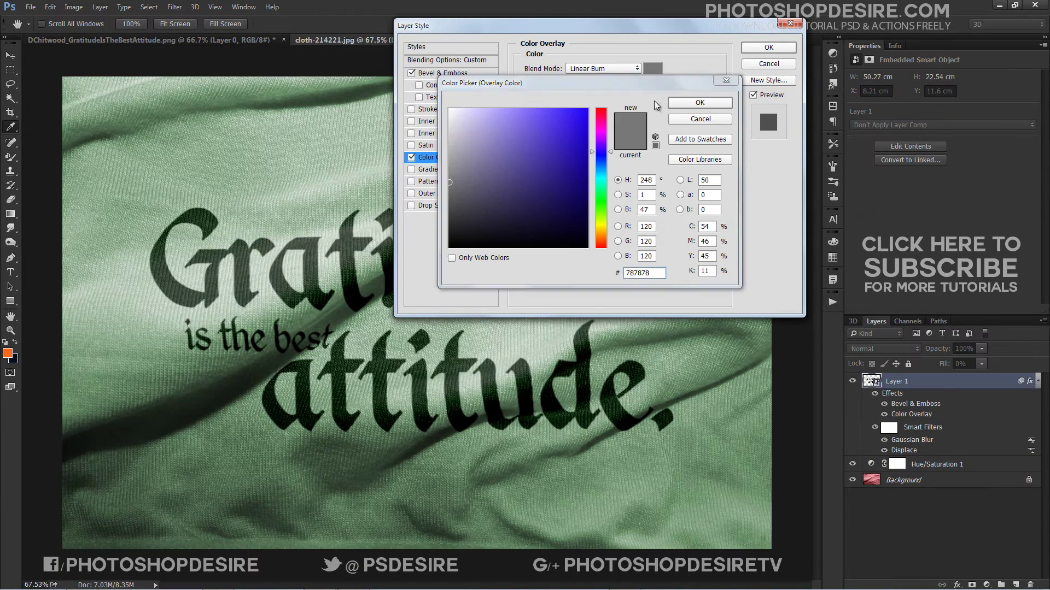
click(506, 110)
click(600, 130)
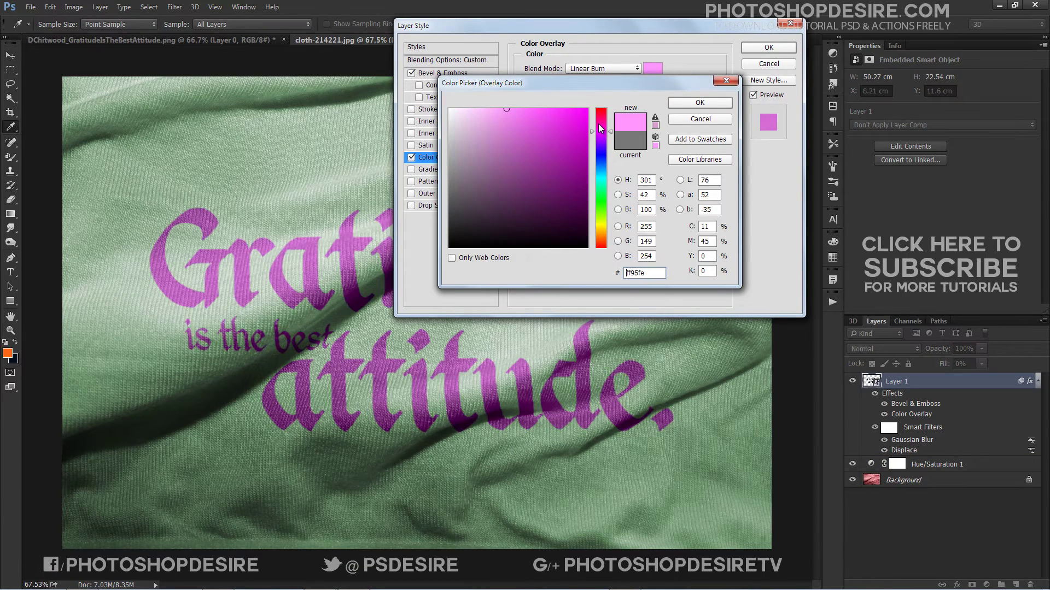
drag(600, 130, 601, 121)
click(708, 106)
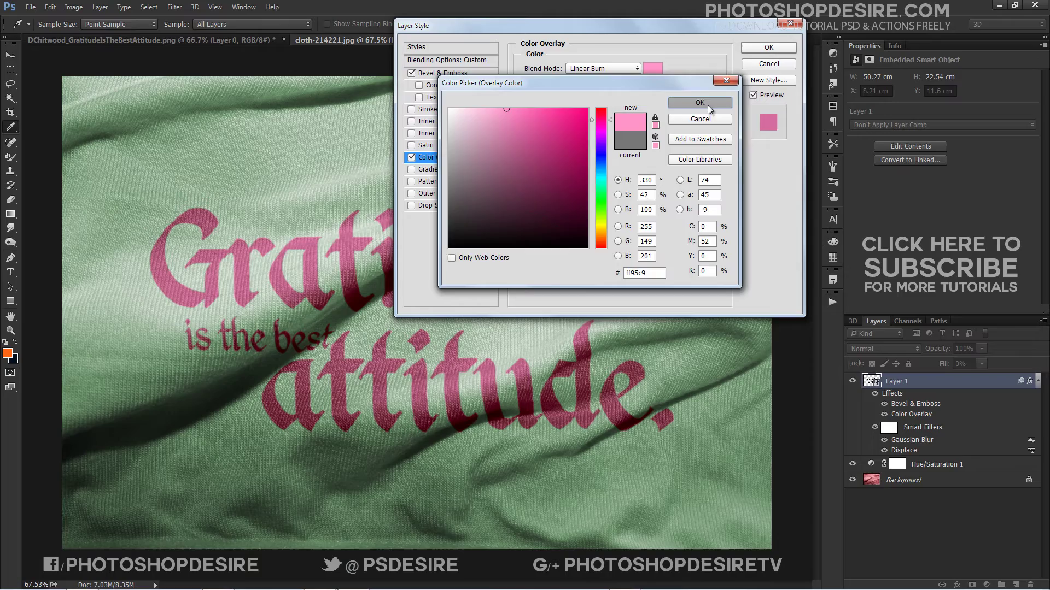
click(769, 48)
key(v)
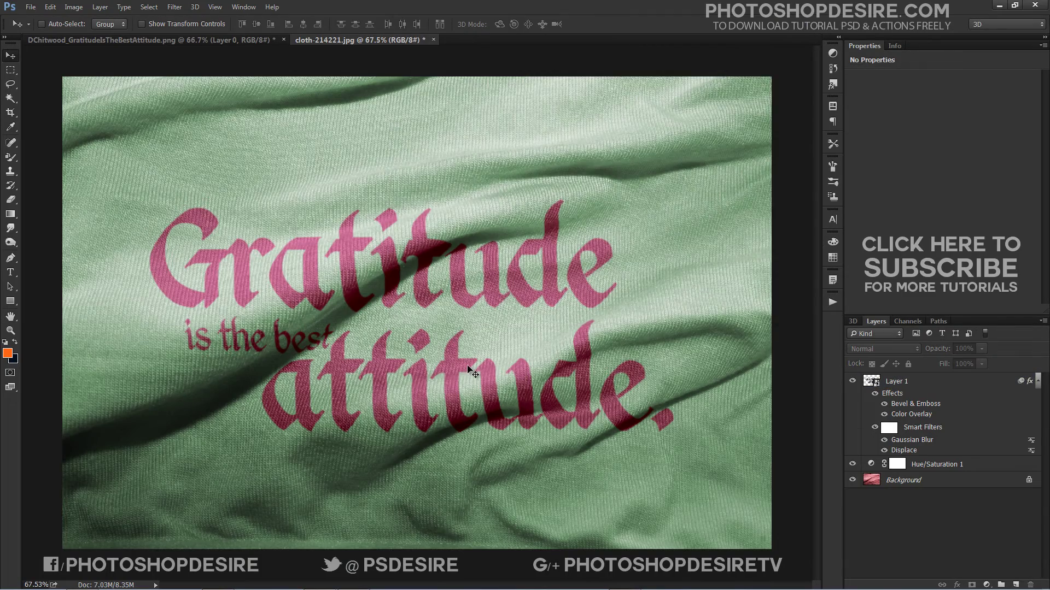
Inspect the result and toggle layer visibility to compare the original cloth with the composite.
scroll(468, 369, up, 3)
scroll(490, 274, down, 3)
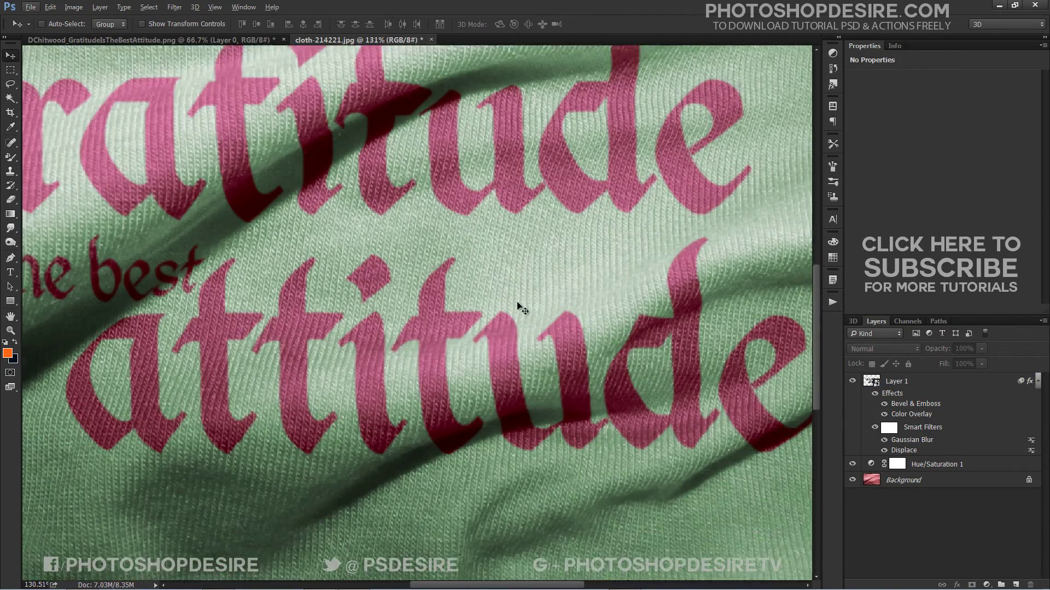
scroll(396, 573, down, 1)
scroll(399, 572, up, 2)
scroll(405, 578, left, 6)
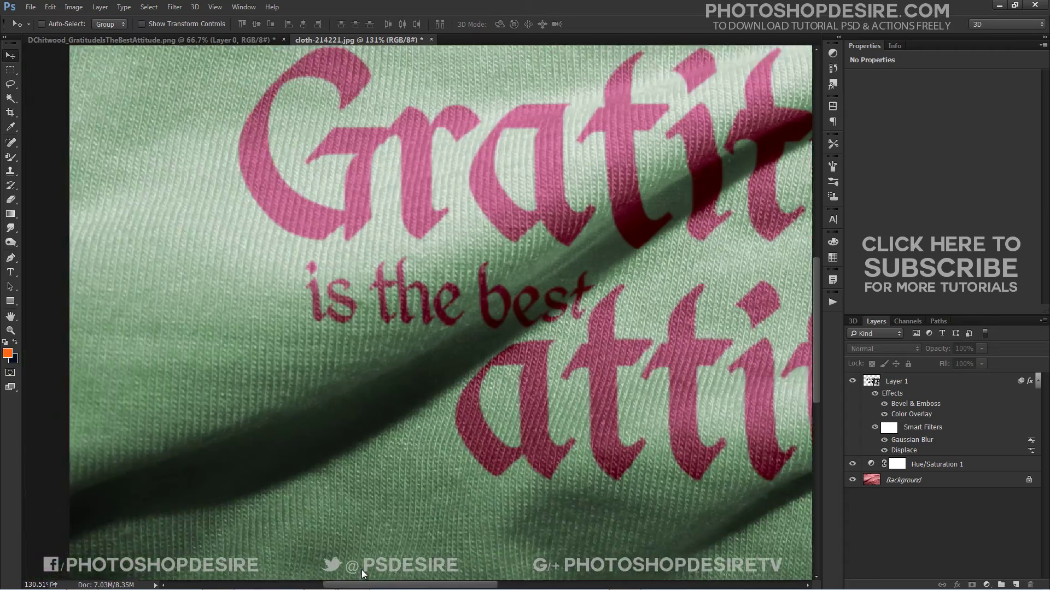
scroll(479, 575, right, 6)
scroll(479, 575, up, 1)
scroll(321, 322, down, 3)
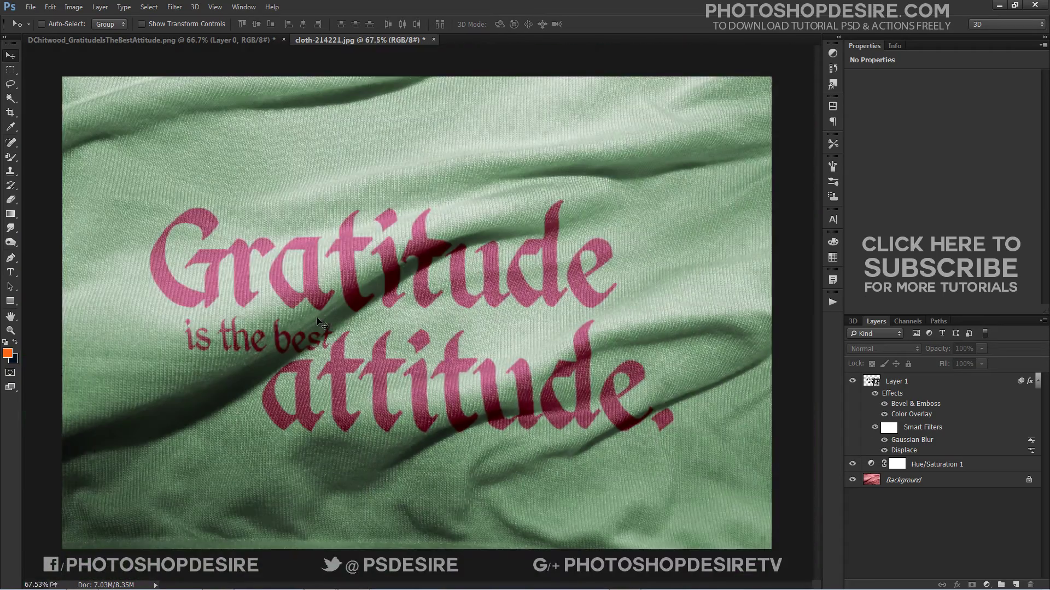
alt+click(853, 480)
alt+click(853, 480)
alt+click(853, 480)
alt+click(853, 480)
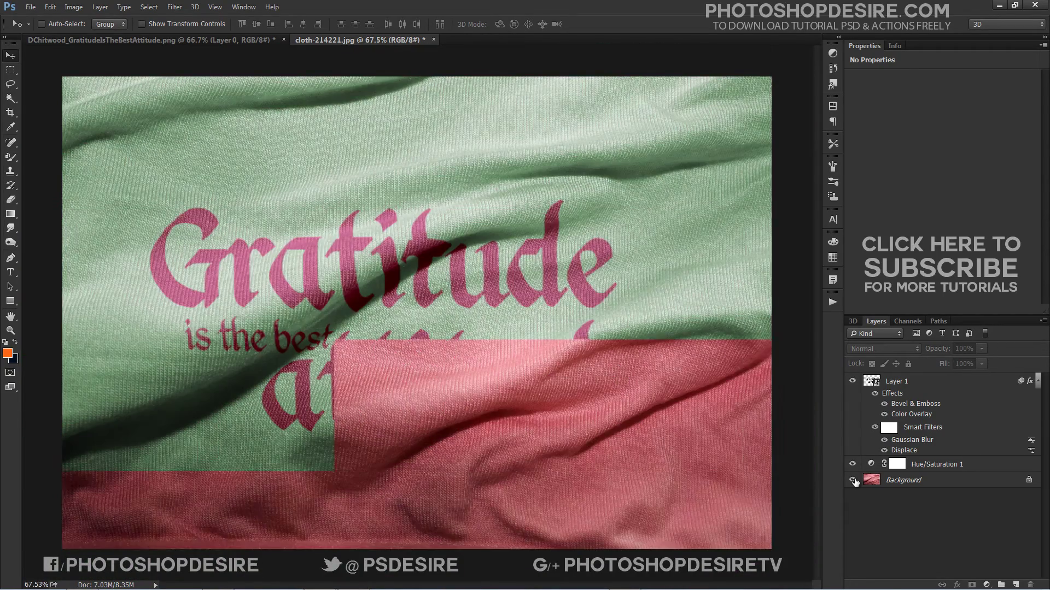
alt+click(853, 480)
alt+click(853, 480)
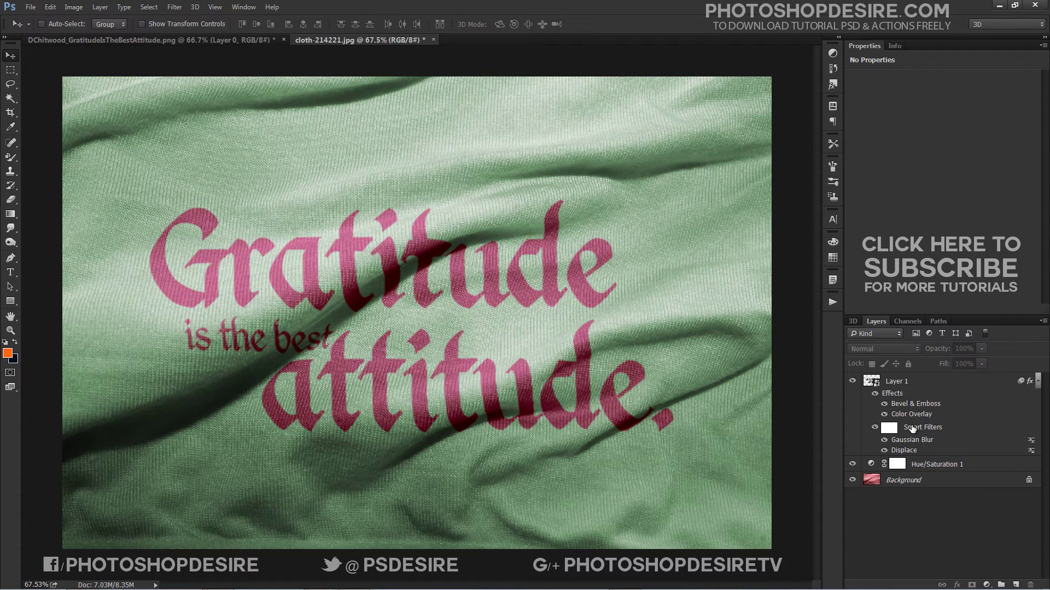
Set Layer 1's Bevel & Emboss lighting to a 99° angle and 32° altitude.
double_click(902, 406)
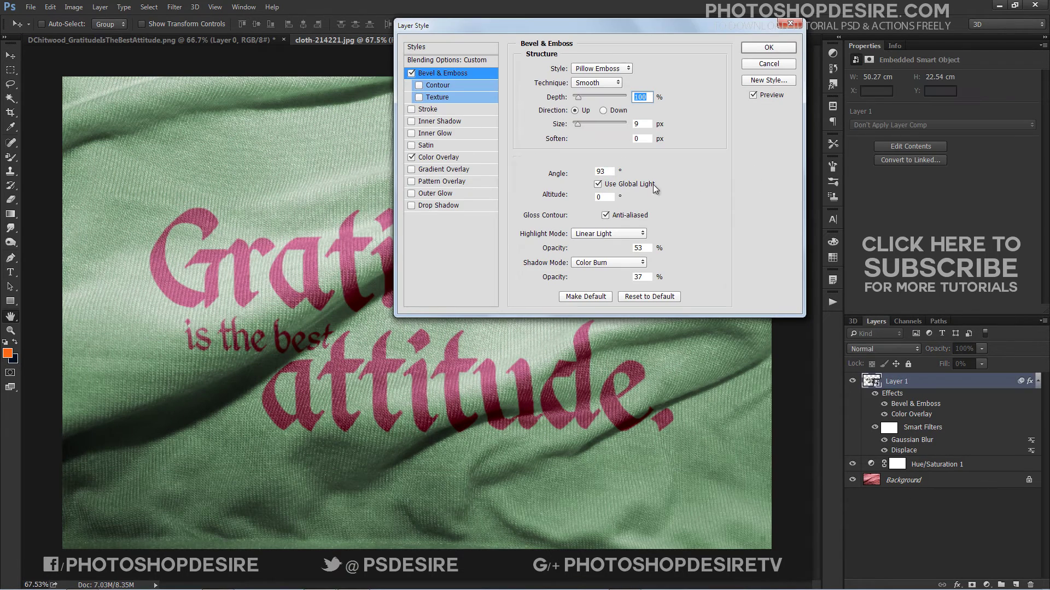
drag(581, 181, 587, 188)
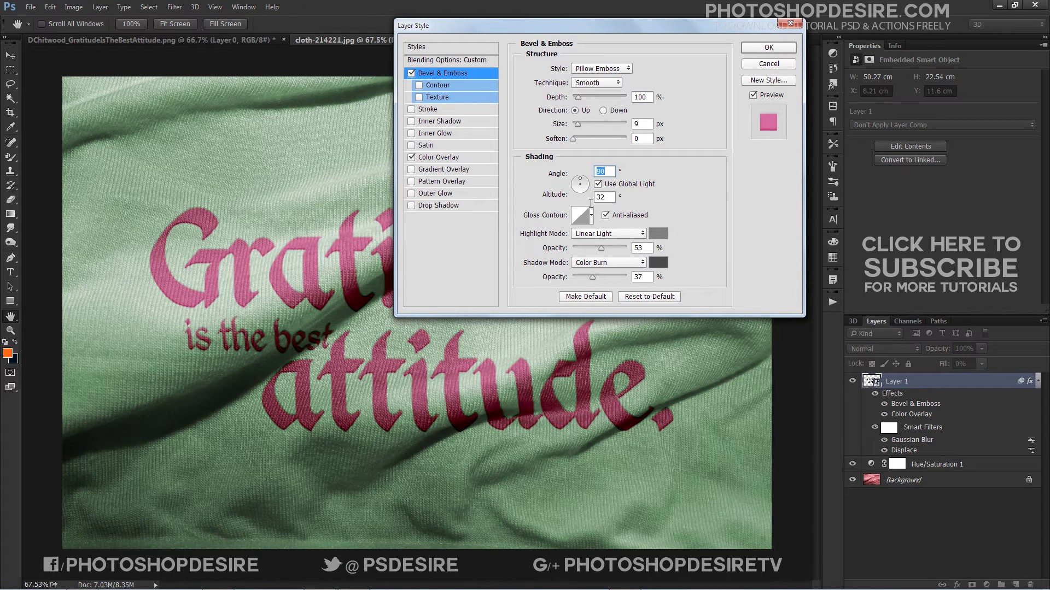
click(746, 49)
click(909, 504)
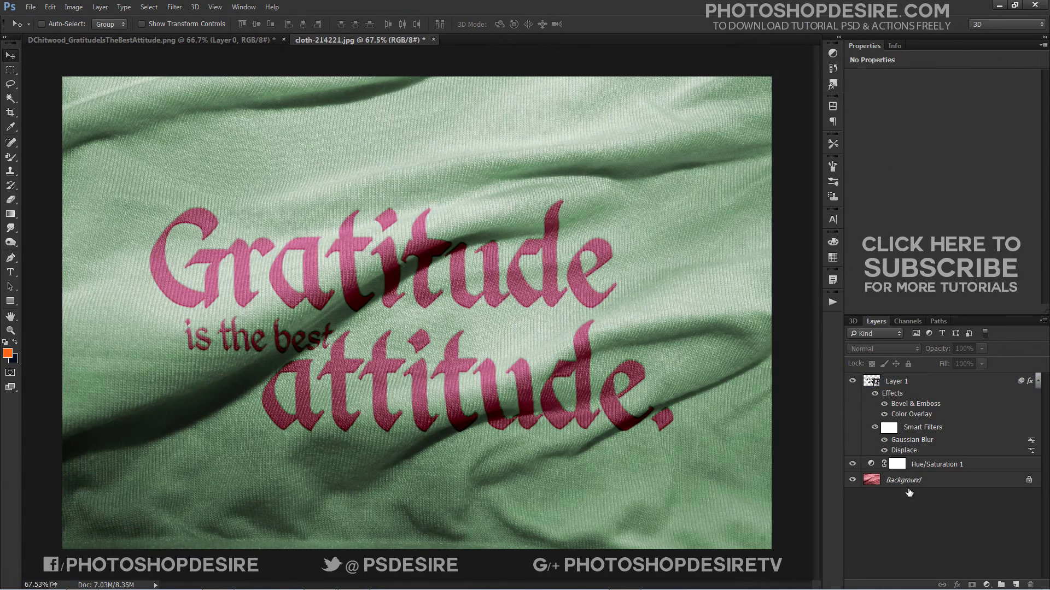
scroll(399, 300, up, 3)
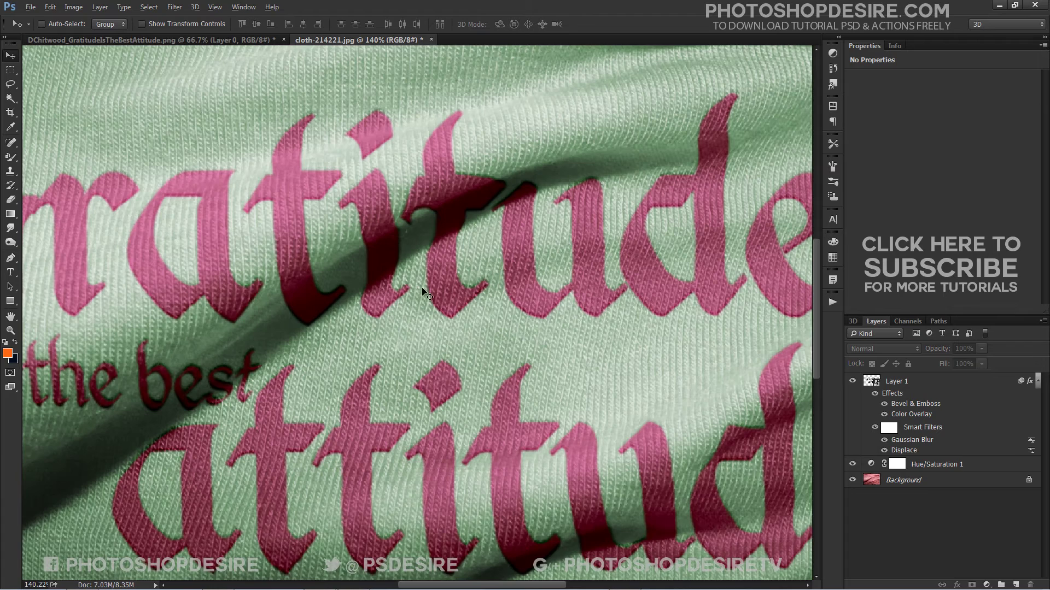
scroll(610, 306, up, 2)
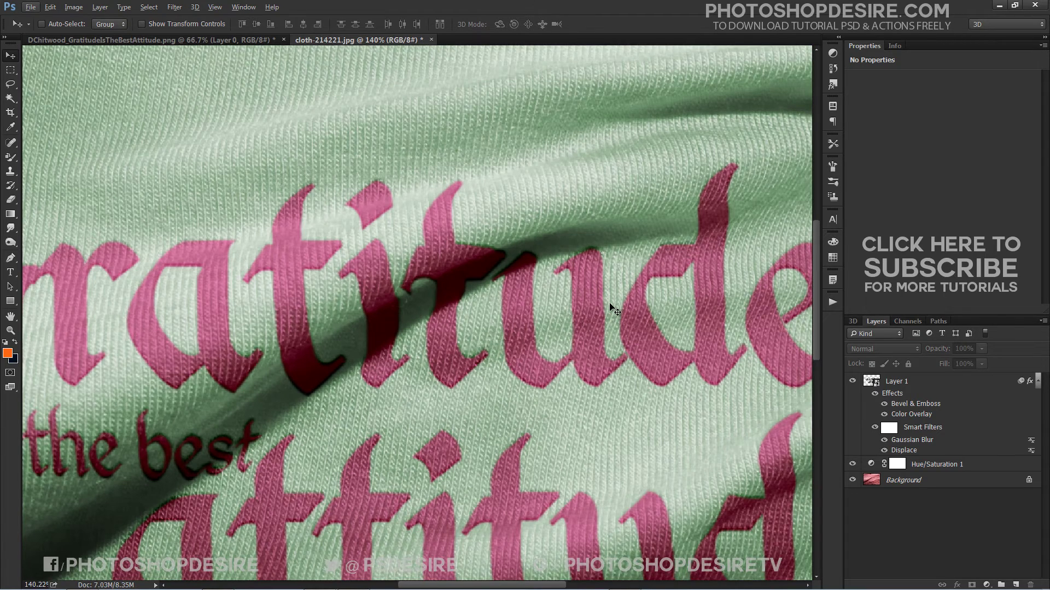
scroll(610, 306, down, 3)
scroll(610, 307, down, 2)
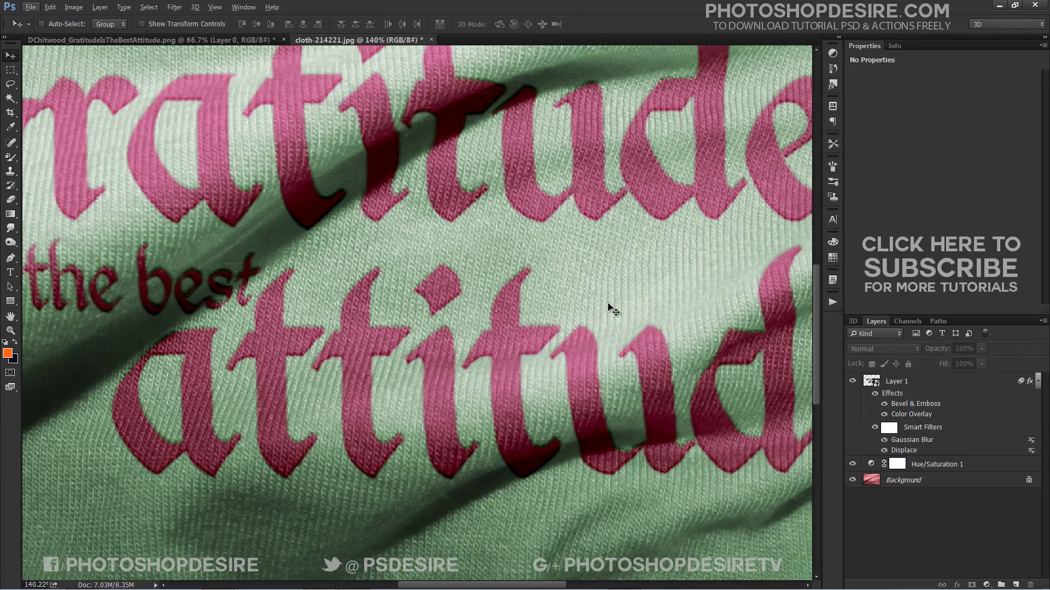
scroll(682, 309, up, 4)
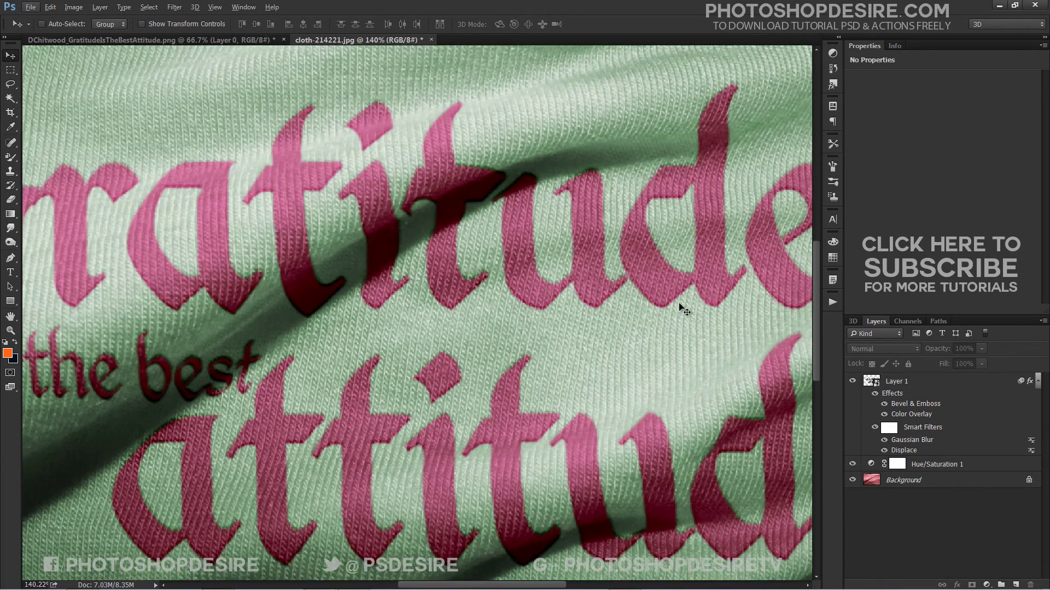
scroll(682, 309, down, 2)
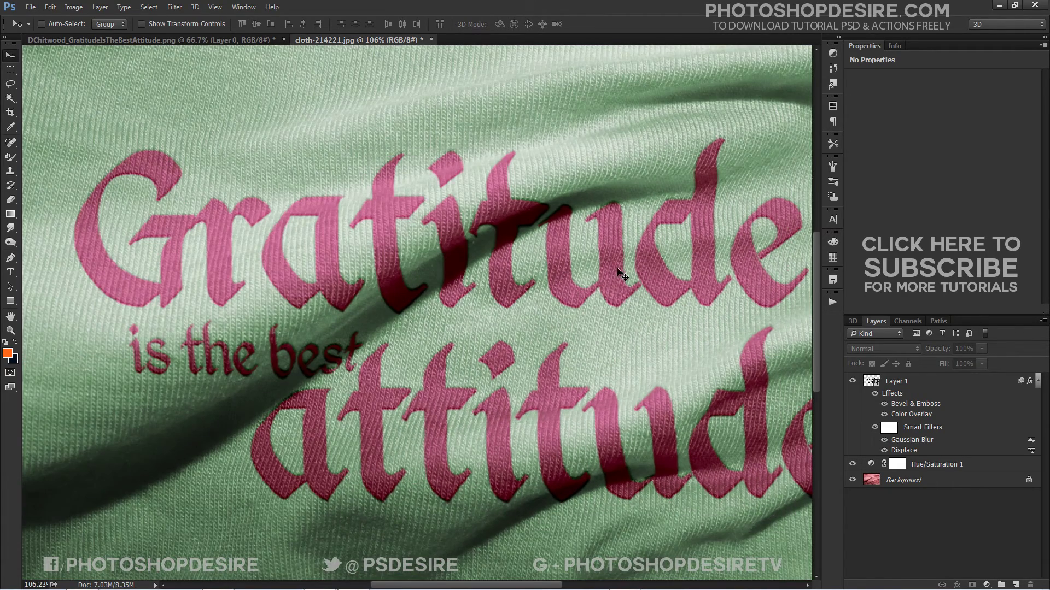
scroll(687, 344, down, 3)
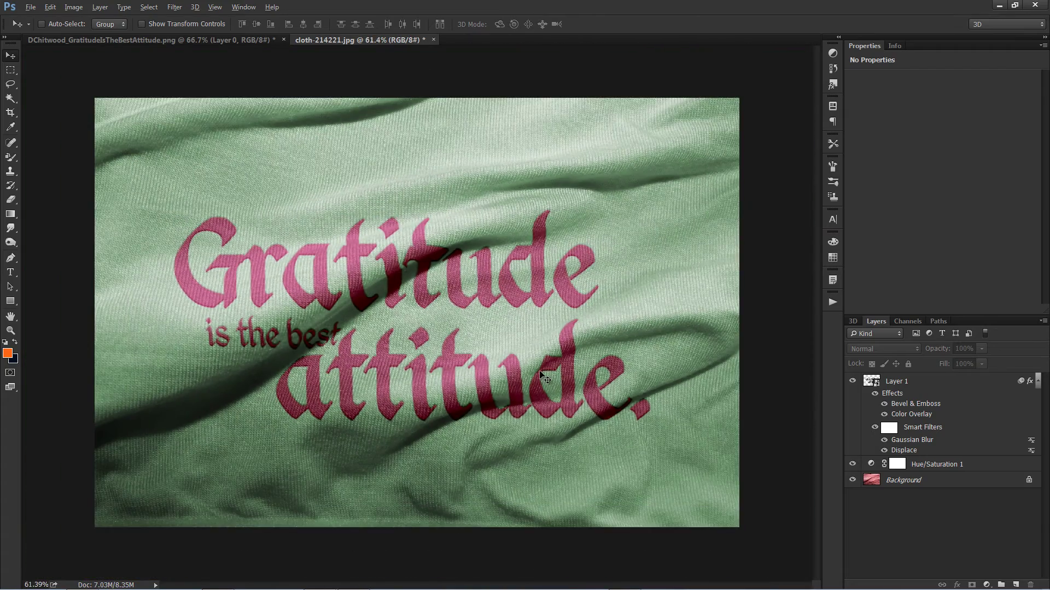
scroll(574, 369, up, 1)
scroll(544, 377, down, 1)
scroll(543, 378, up, 1)
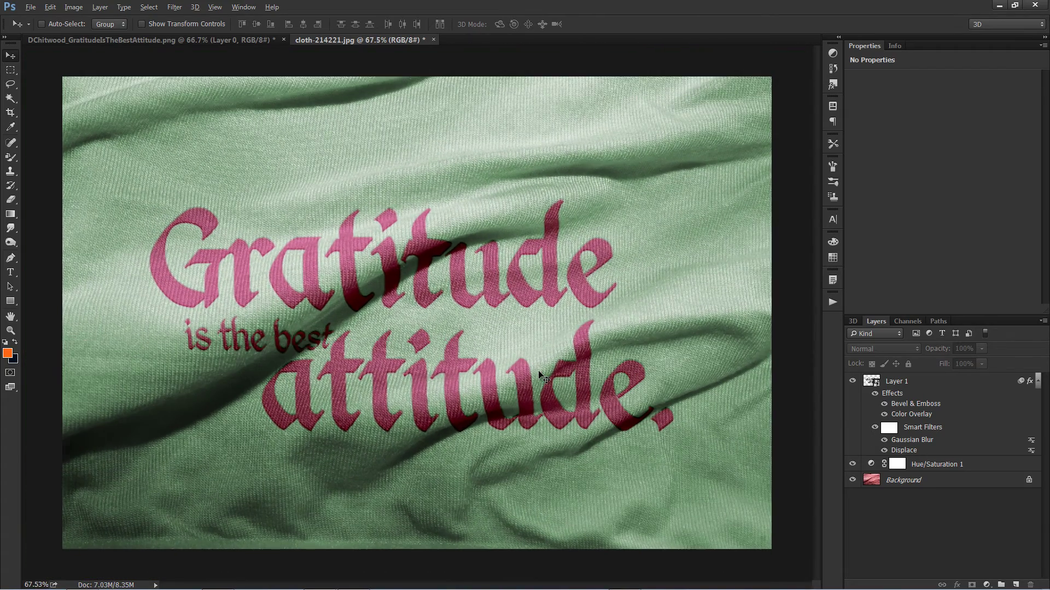
alt+click(851, 480)
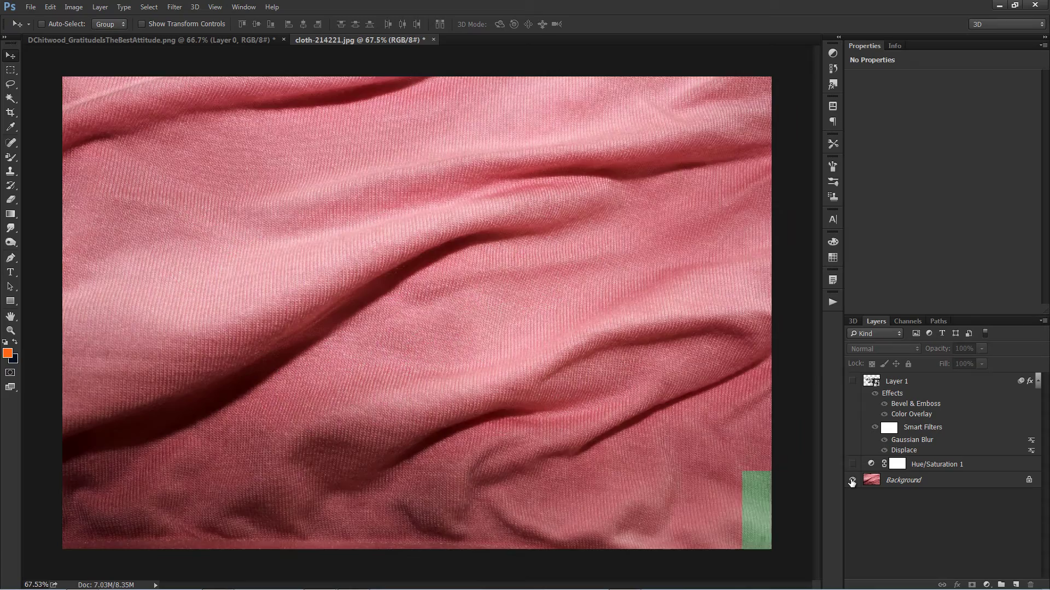
alt+click(851, 481)
alt+click(851, 481)
alt+click(851, 482)
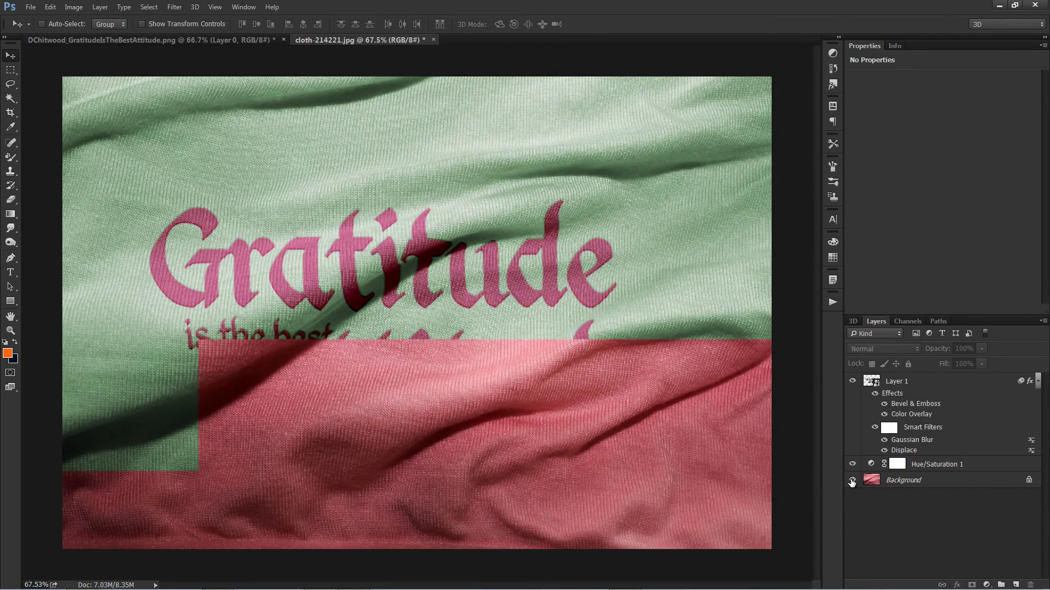
alt+click(852, 481)
alt+click(851, 481)
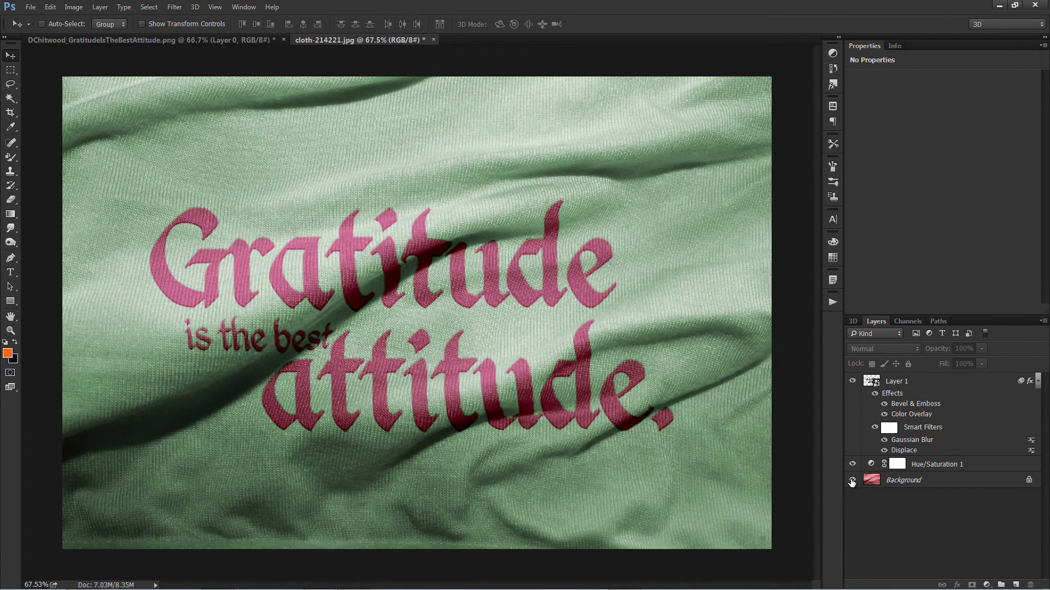
alt+click(852, 481)
alt+click(851, 481)
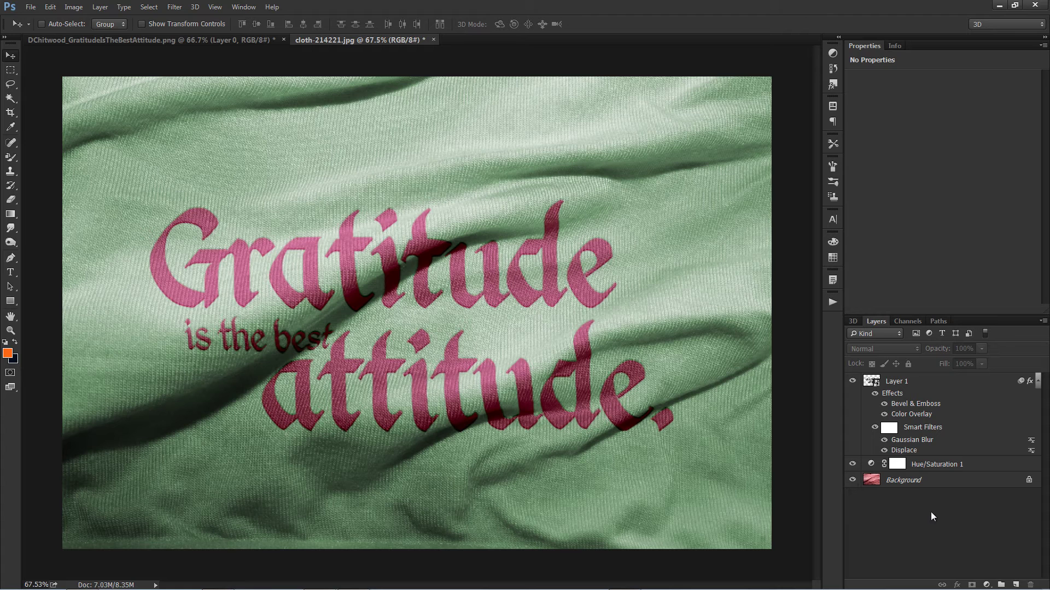